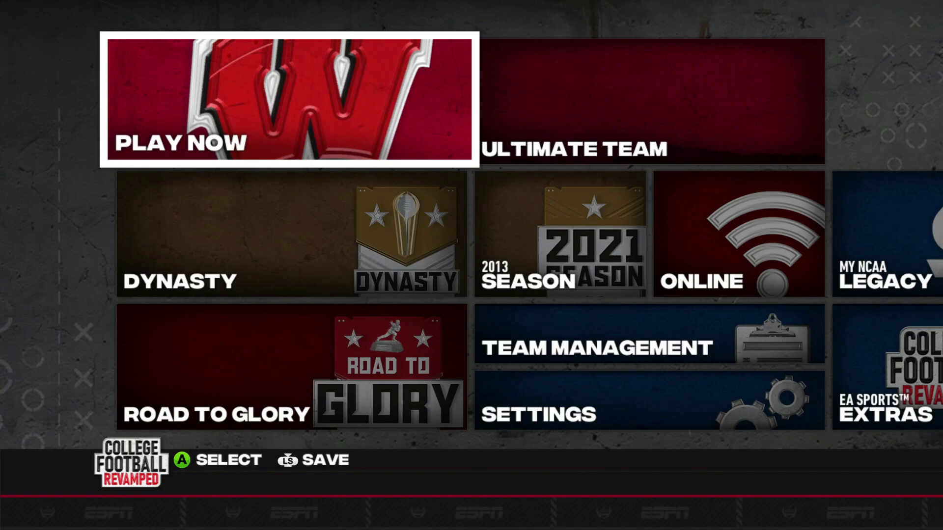
Step: Start an Appalachian State at Charlotte exhibition game and bring up Charlotte's uniform choices
{"action": "key", "text": "Return"}
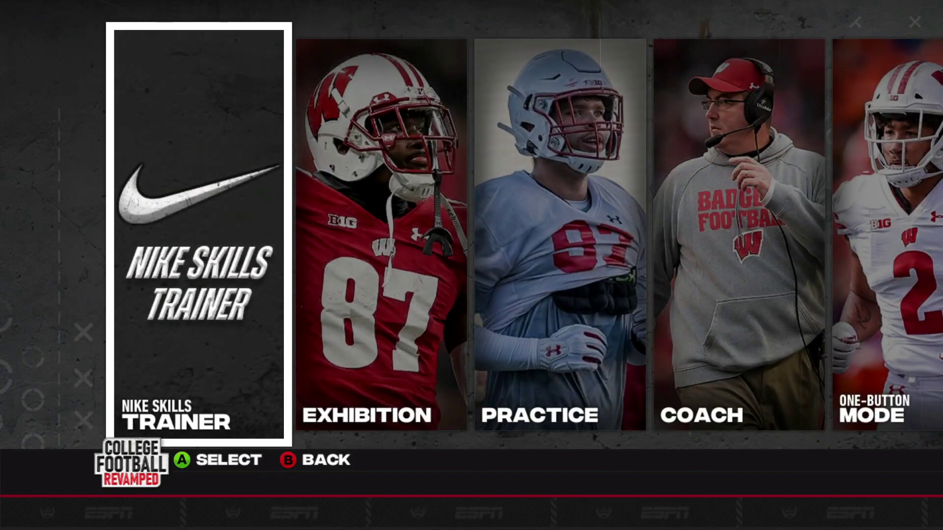
{"action": "key", "text": "Right"}
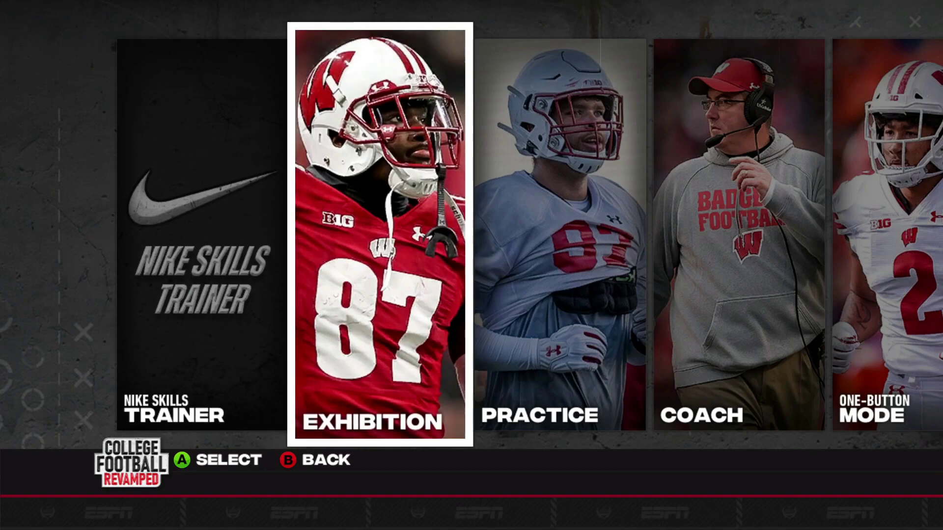
{"action": "key", "text": "Return"}
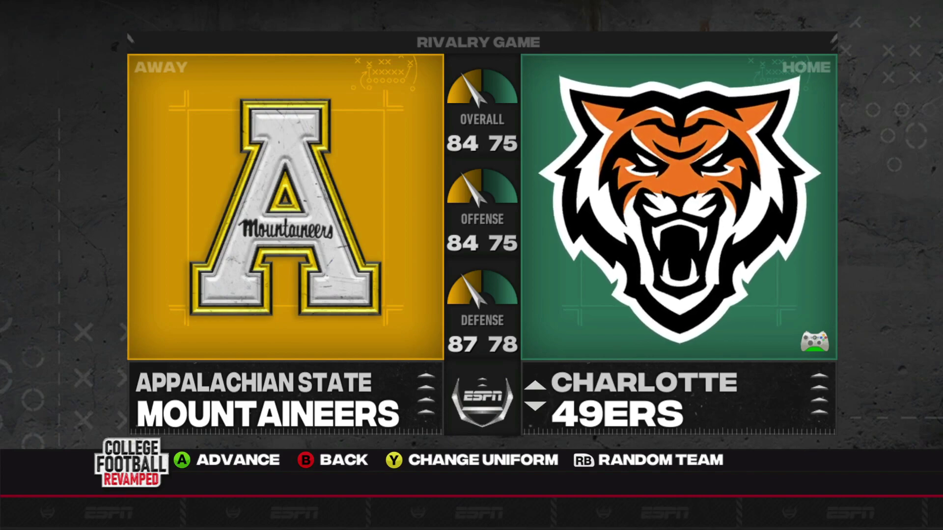
{"action": "key", "text": "y"}
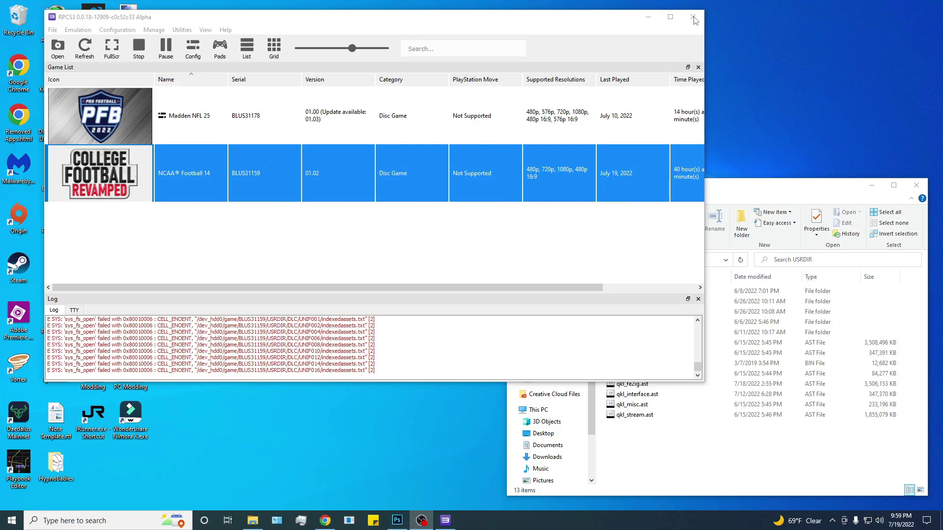
Step: Close RPCS3 and bring the NCAA 2014 AST Editor up in front of the USRDIR folder
{"action": "left_click", "coordinate": [694, 16]}
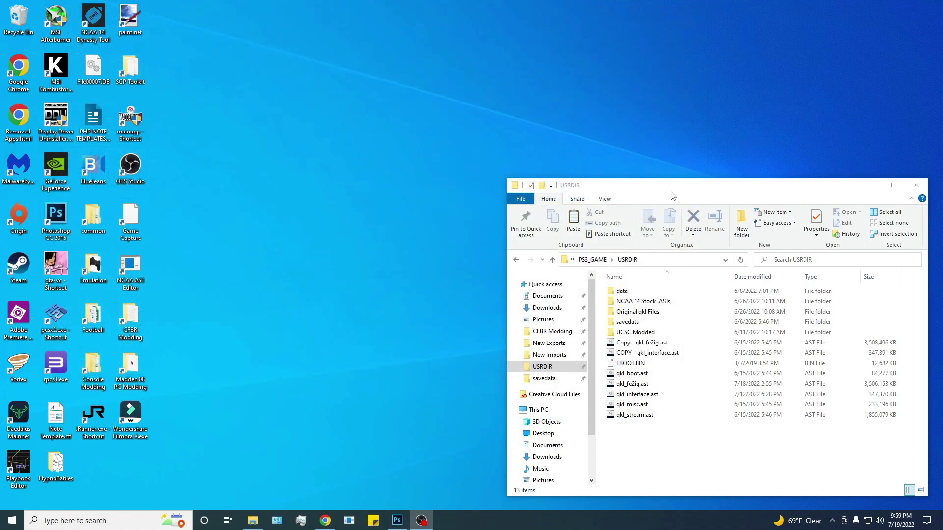
{"action": "mouse_move", "coordinate": [673, 196]}
{"action": "left_mouse_down"}
{"action": "mouse_move", "coordinate": [668, 181]}
{"action": "mouse_move", "coordinate": [673, 192]}
{"action": "left_mouse_up"}
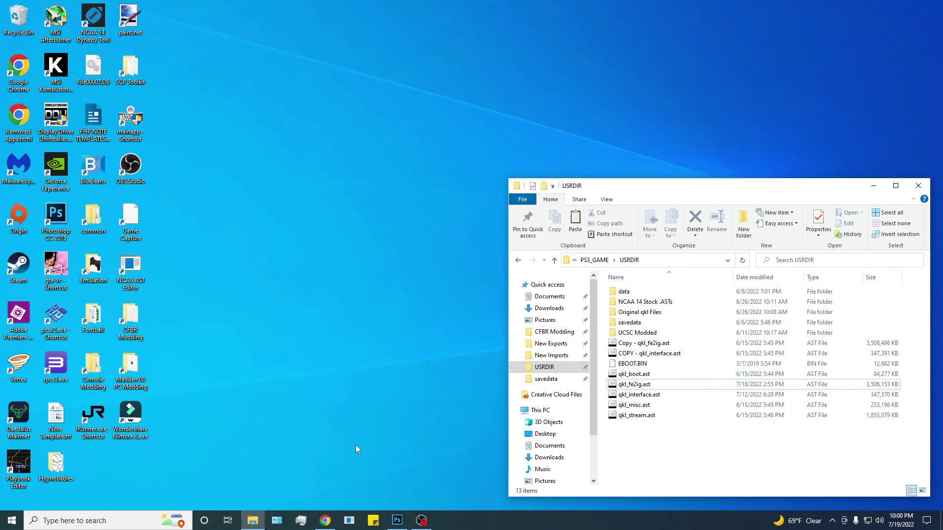
{"action": "left_click", "coordinate": [349, 520]}
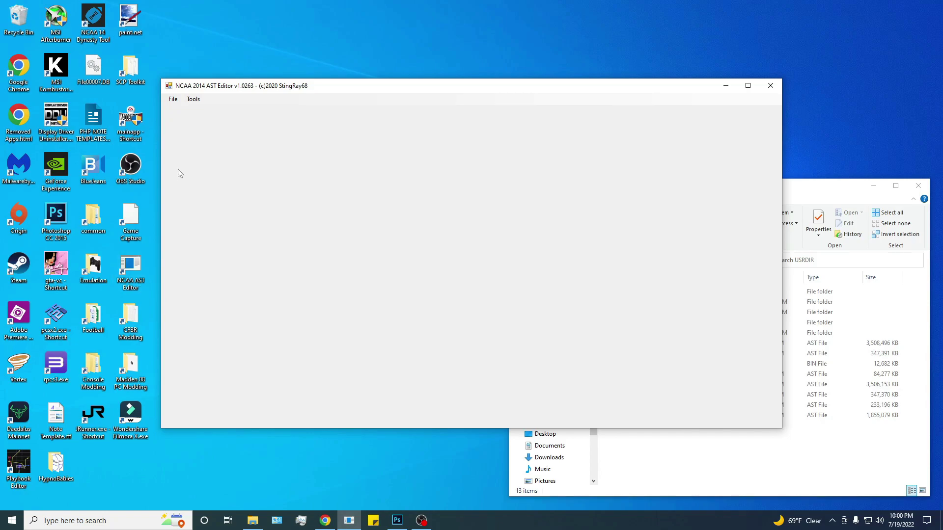
Step: Open File01837.AST from New Exports\Helmets in the AST editor
{"action": "left_click", "coordinate": [174, 101]}
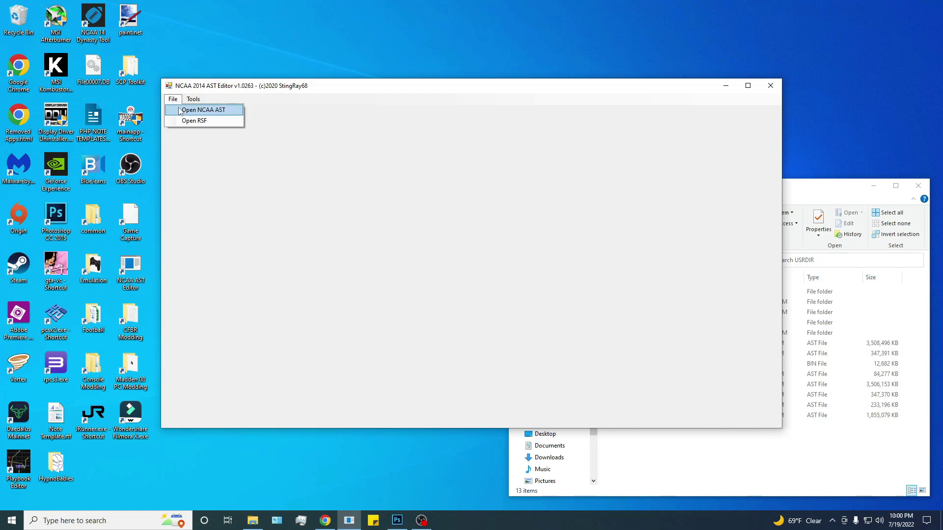
{"action": "left_click", "coordinate": [180, 110]}
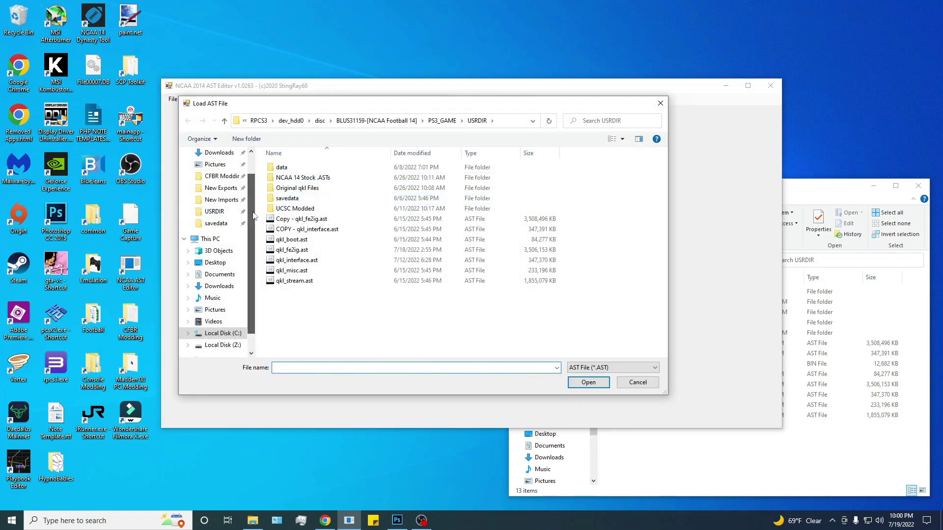
{"action": "scroll", "coordinate": [234, 210], "scroll_direction": "up", "scroll_amount": 1}
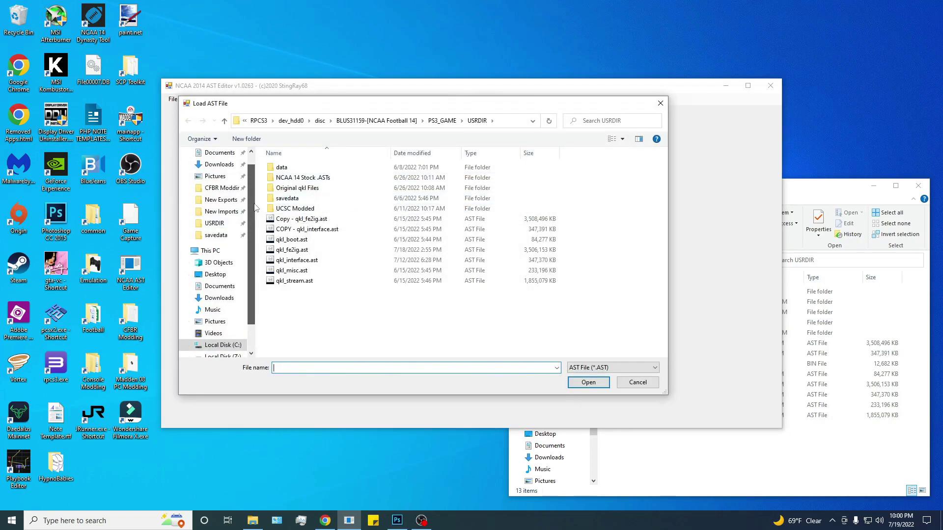
{"action": "left_click", "coordinate": [226, 201]}
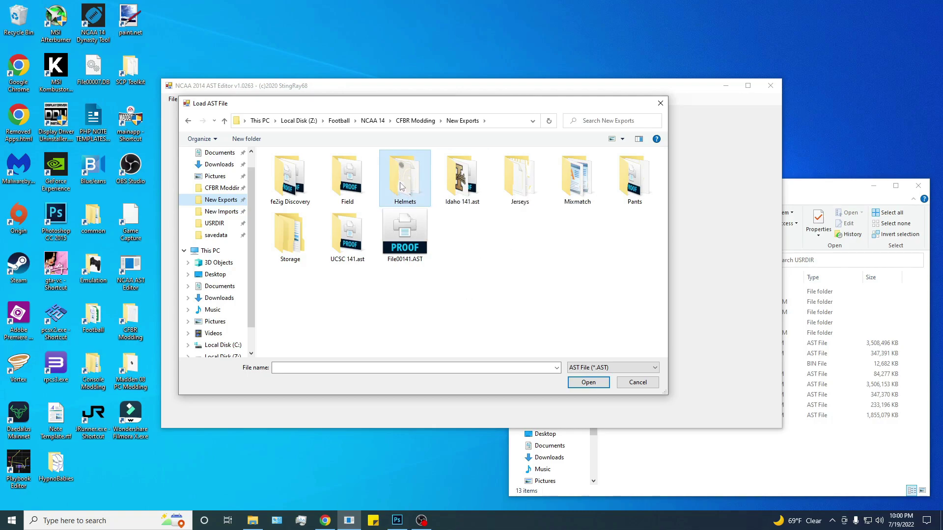
{"action": "double_click", "coordinate": [405, 196]}
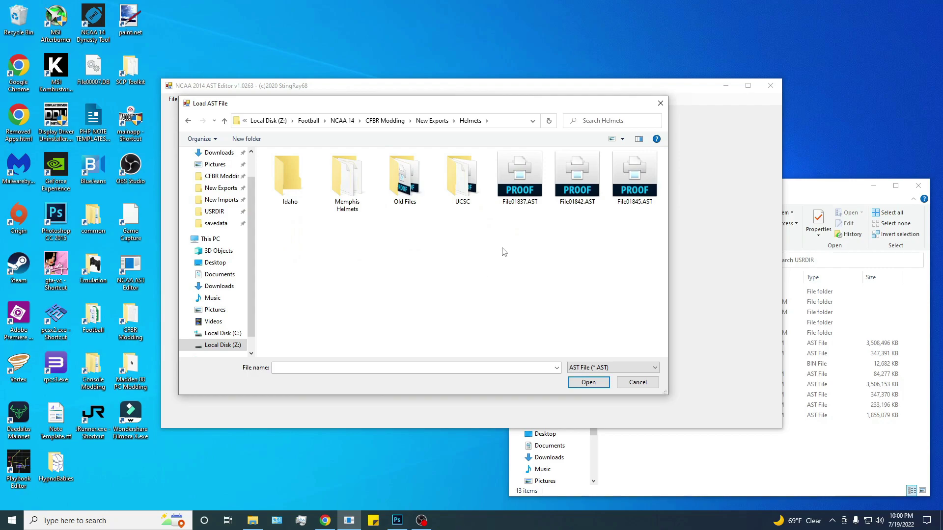
{"action": "left_click", "coordinate": [529, 207]}
{"action": "left_click", "coordinate": [599, 382]}
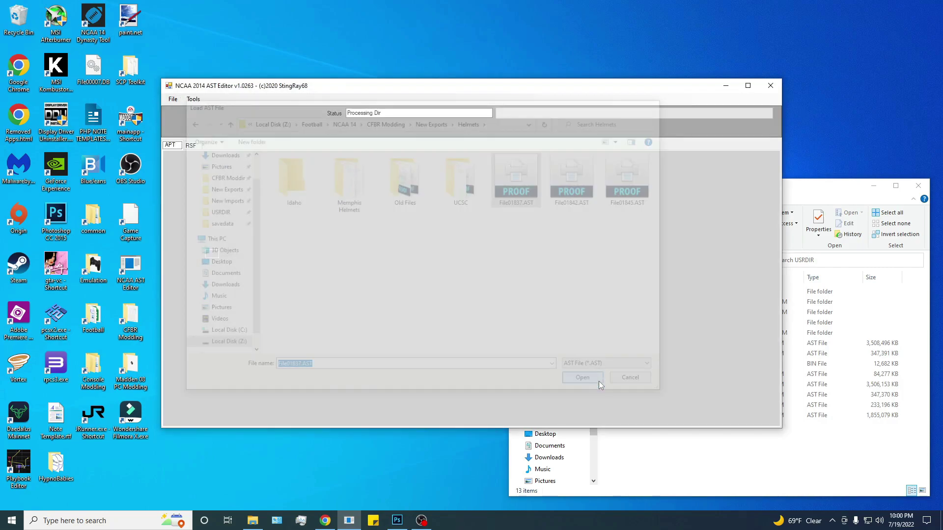
Step: Preview the file's entries and select the UCONNX_HELMET_2007_BLUE RSF entry
{"action": "key", "text": "Down"}
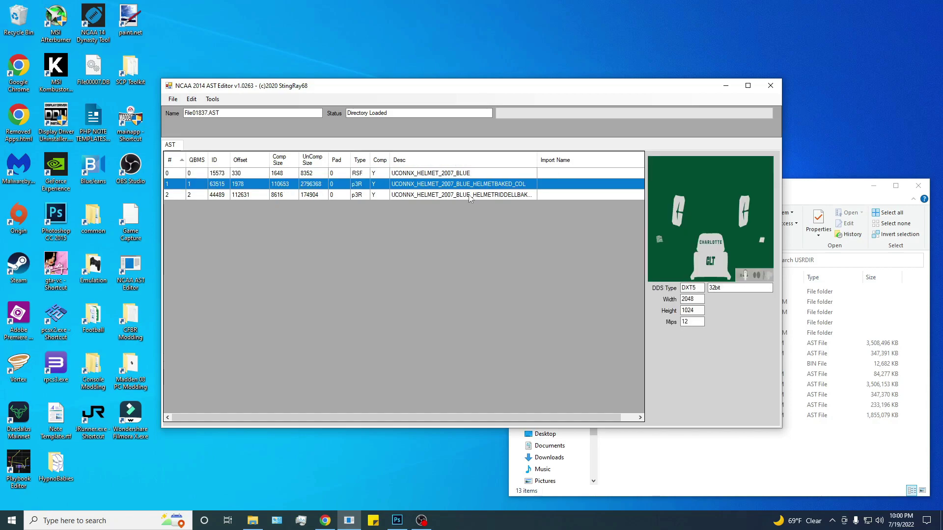
{"action": "key", "text": "Down"}
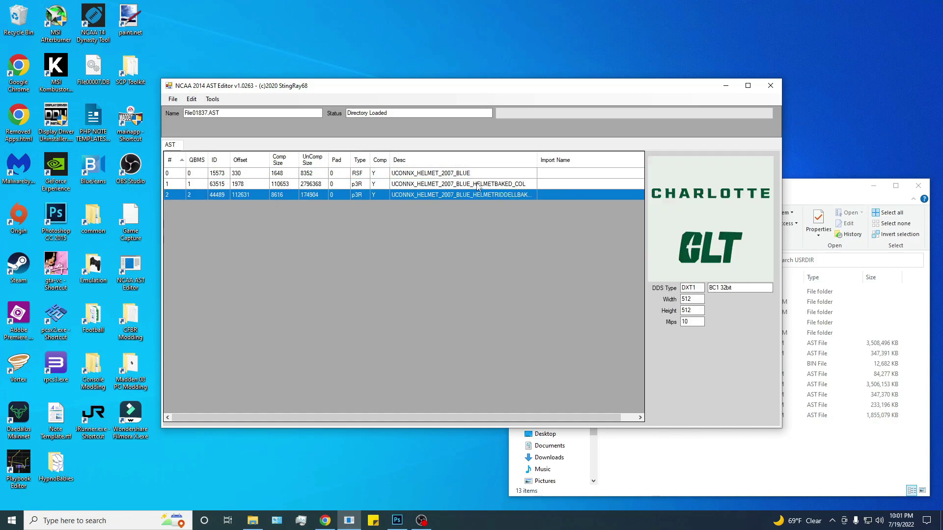
{"action": "left_click", "coordinate": [479, 185]}
{"action": "left_click", "coordinate": [467, 176]}
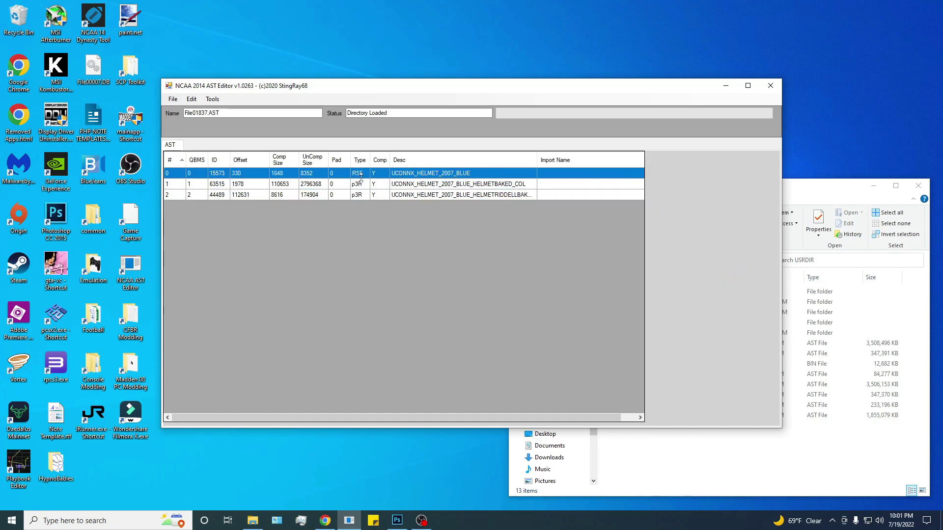
Step: Extract the selected RSF entry into CFBR Modding\New Exports\Helmets
{"action": "right_click", "coordinate": [411, 175]}
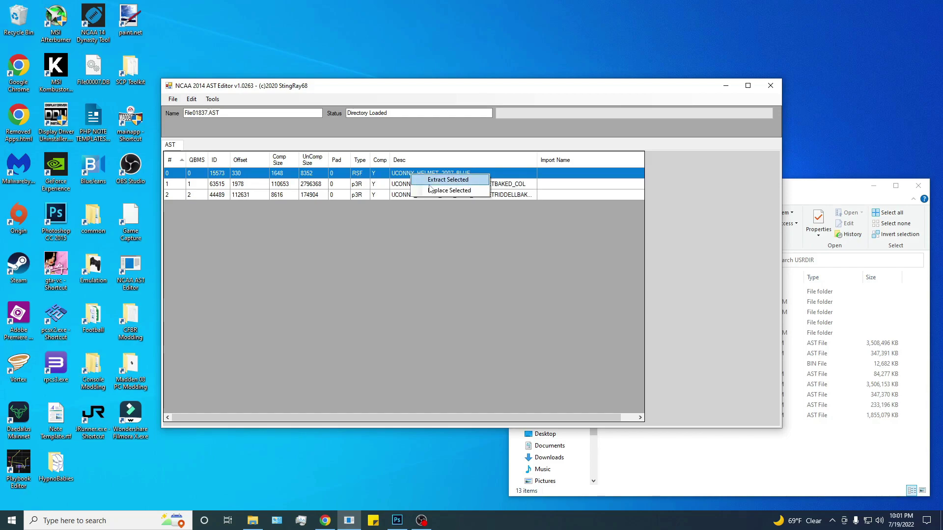
{"action": "left_click", "coordinate": [430, 180]}
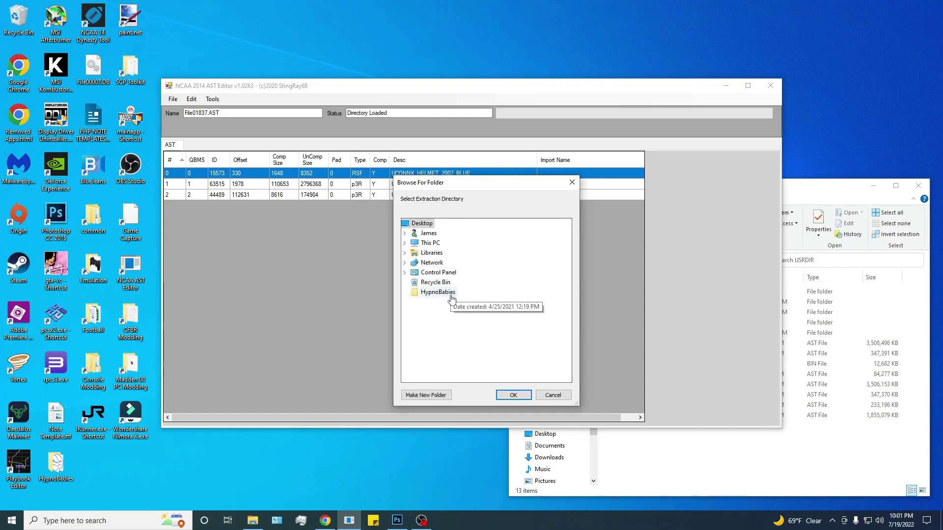
{"action": "left_click", "coordinate": [431, 253]}
{"action": "left_click", "coordinate": [450, 273]}
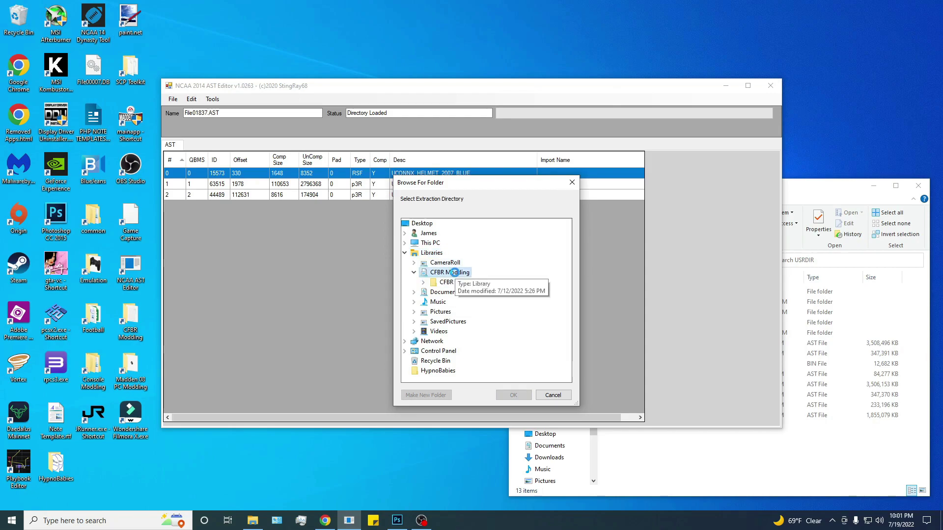
{"action": "double_click", "coordinate": [465, 322]}
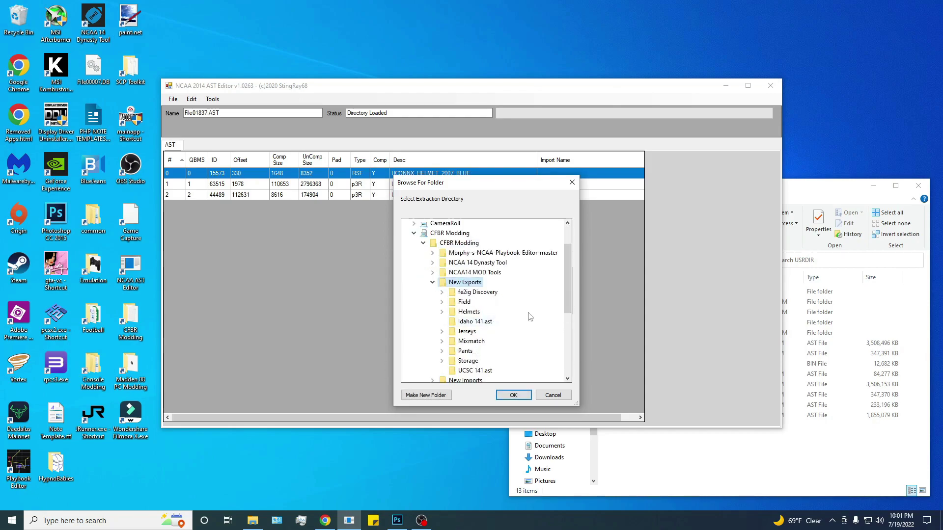
{"action": "double_click", "coordinate": [471, 313]}
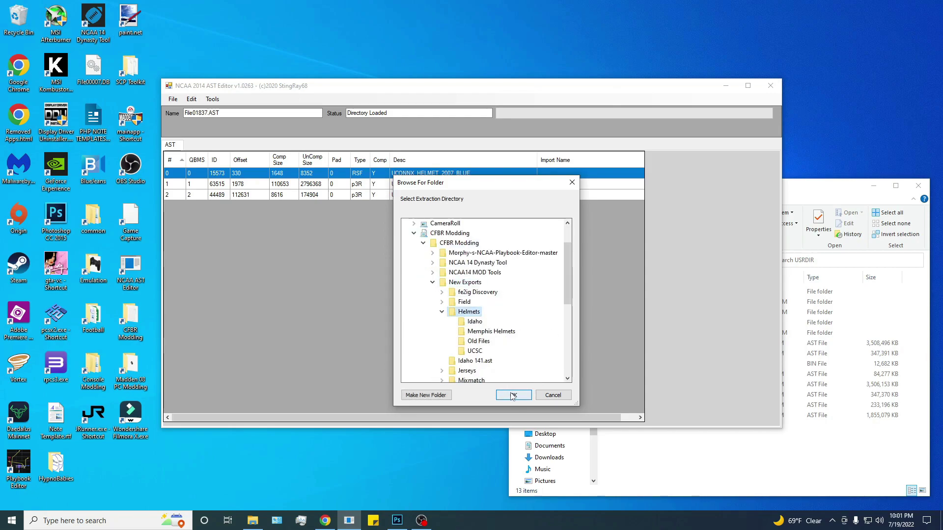
{"action": "left_click", "coordinate": [513, 396]}
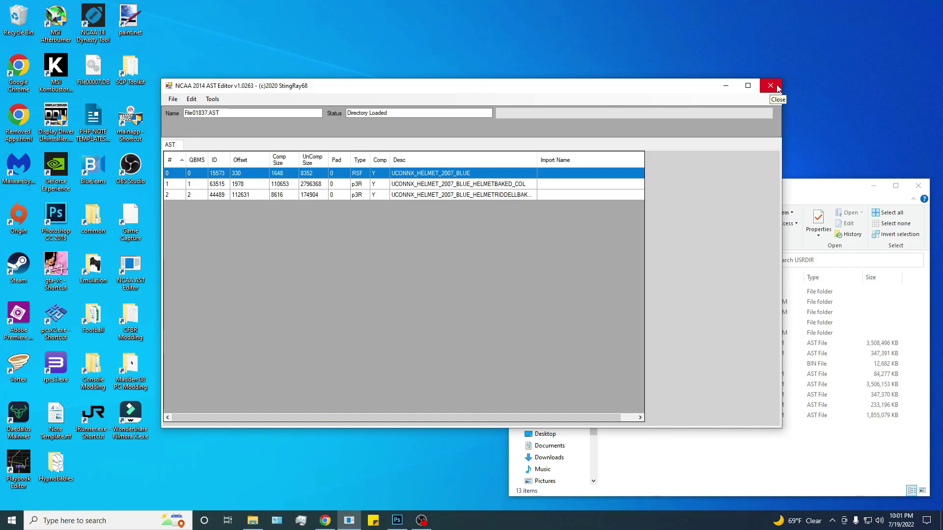
Step: Restart the AST editor and open UCONNX_HELMET_2007_BLUE.RSF from New Exports\Helmets
{"action": "left_click", "coordinate": [777, 89]}
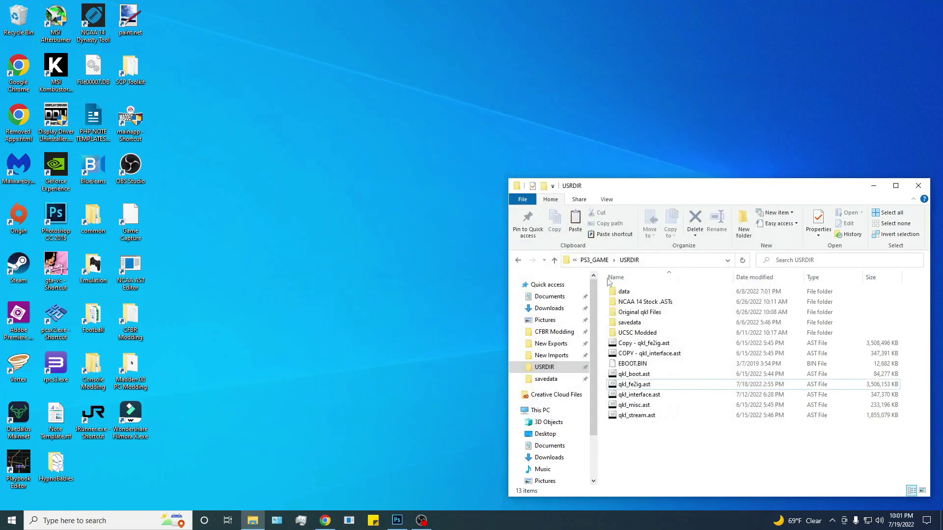
{"action": "left_click", "coordinate": [349, 519]}
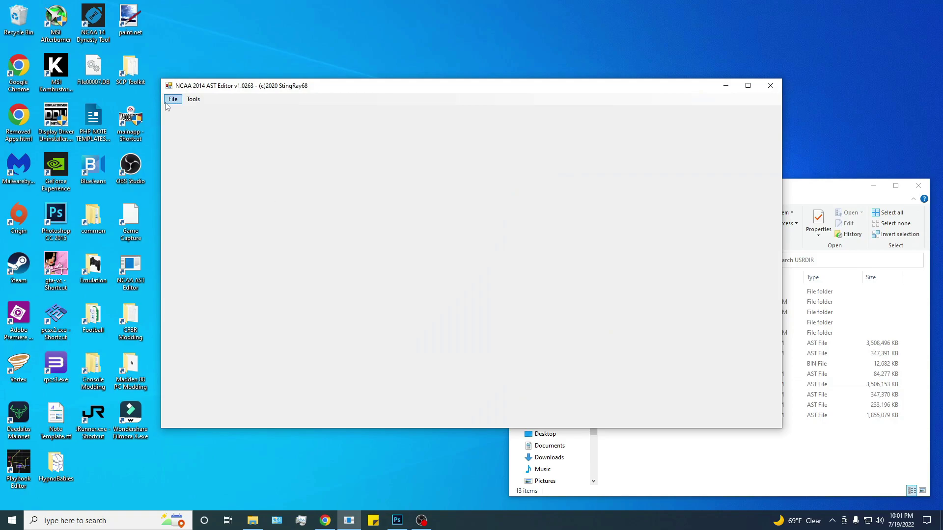
{"action": "left_click", "coordinate": [172, 100]}
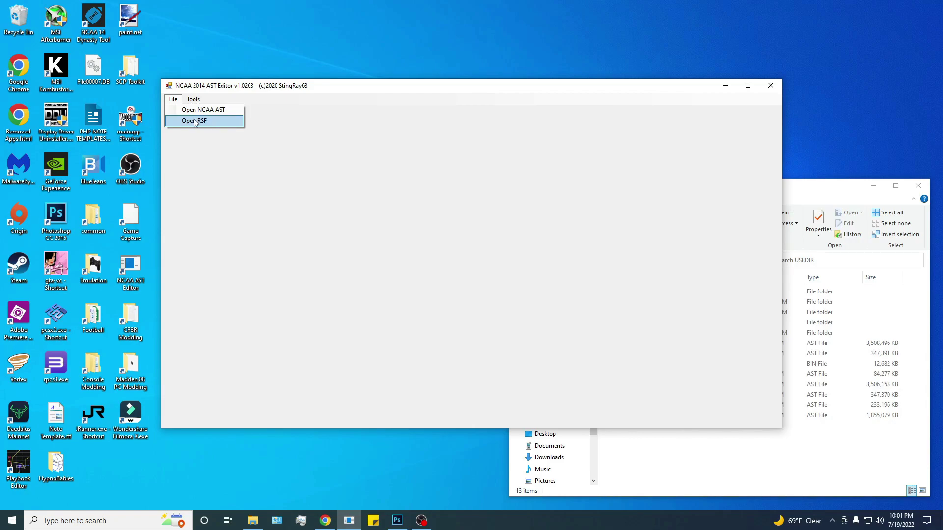
{"action": "left_click", "coordinate": [203, 121]}
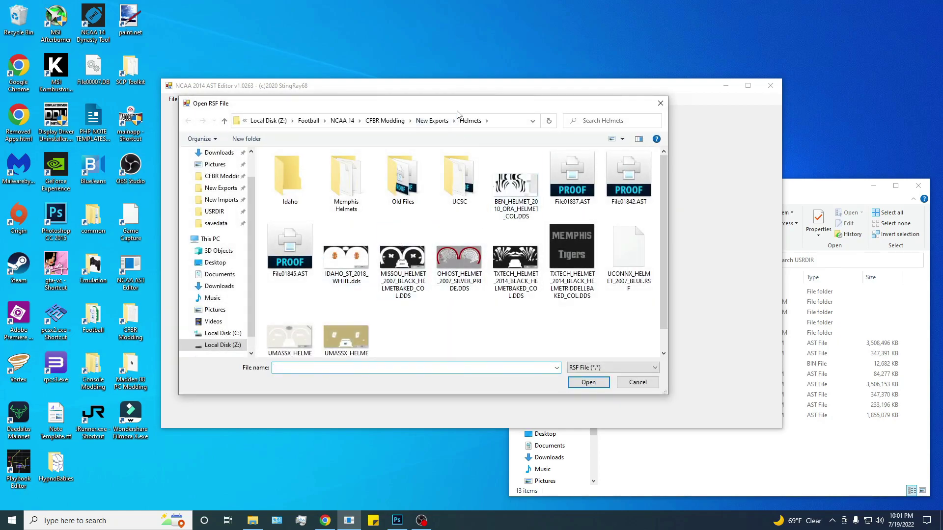
{"action": "left_click", "coordinate": [660, 103]}
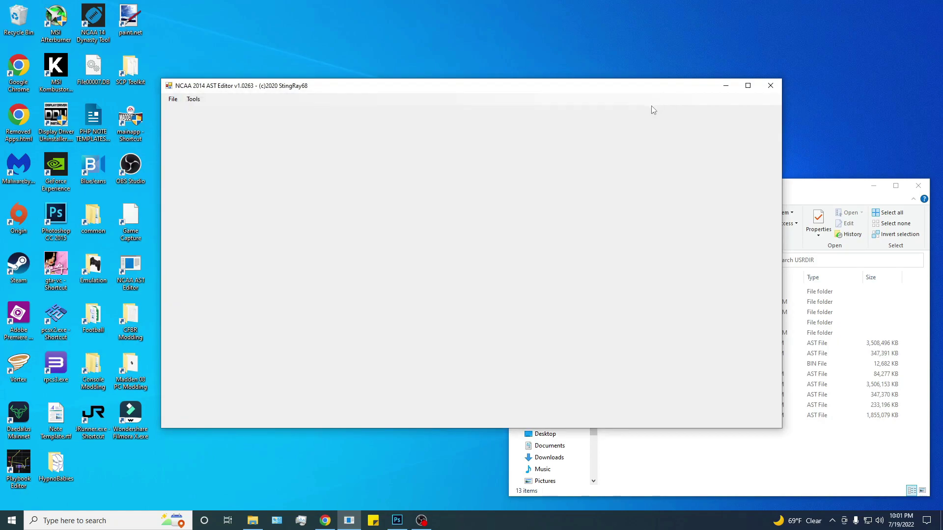
{"action": "left_click", "coordinate": [173, 99]}
{"action": "left_click", "coordinate": [191, 121]}
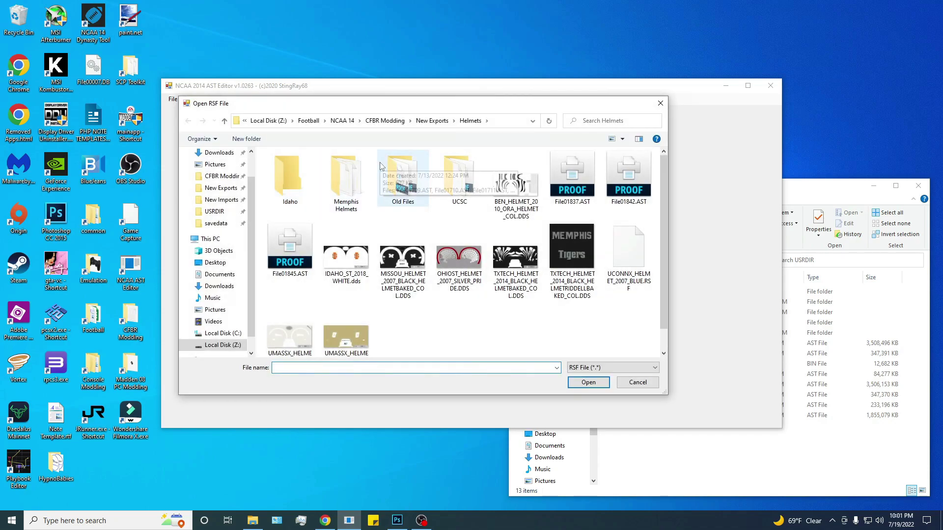
{"action": "left_click", "coordinate": [632, 289]}
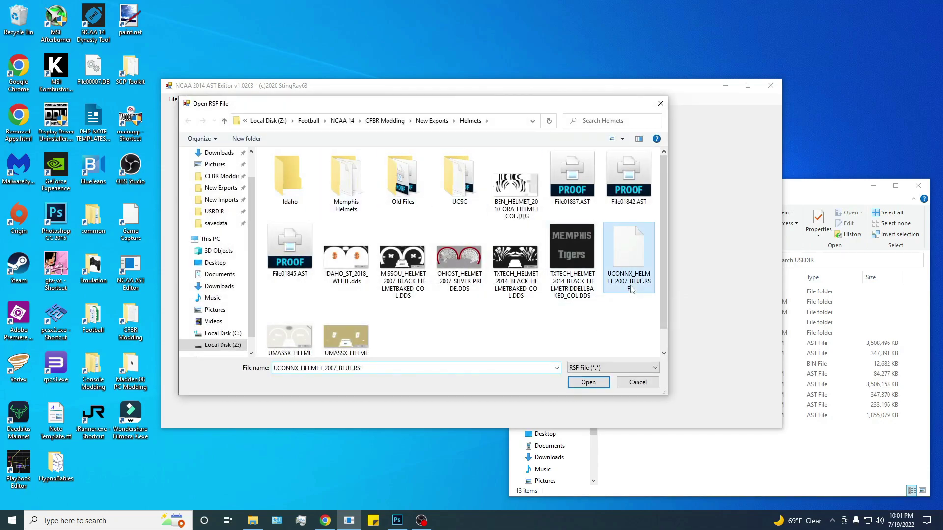
{"action": "left_click", "coordinate": [581, 387]}
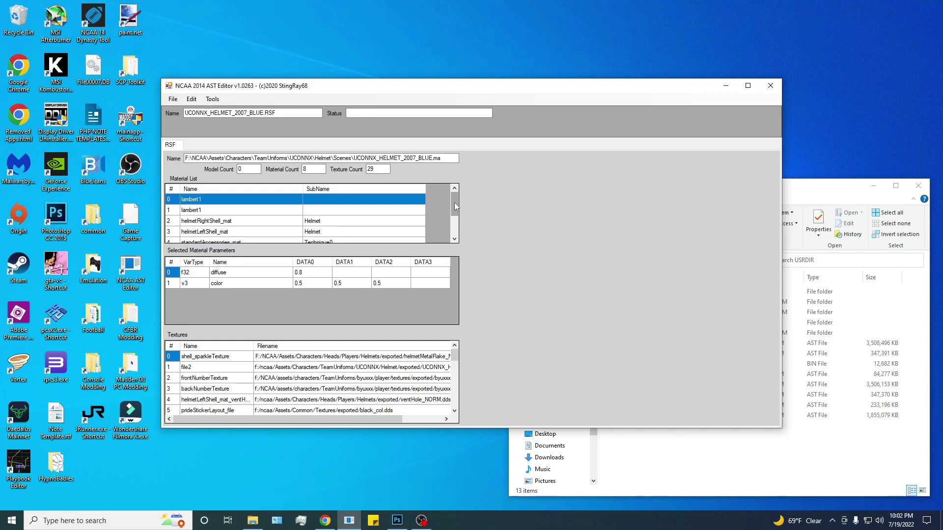
Step: Select facemask_mat, review its three baseColor DATA values, then switch to Photoshop
{"action": "left_click_drag", "start_coordinate": [455, 205], "coordinate": [456, 224]}
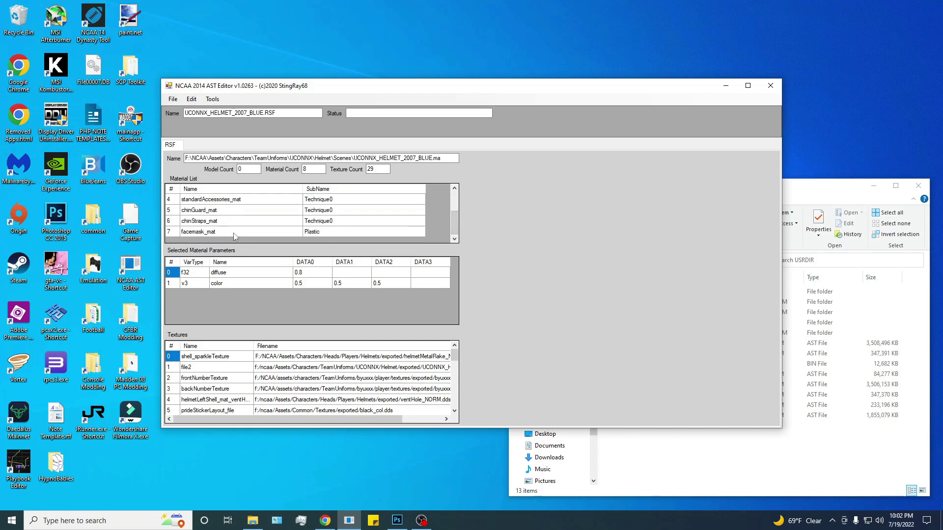
{"action": "left_click_drag", "start_coordinate": [456, 219], "coordinate": [456, 200]}
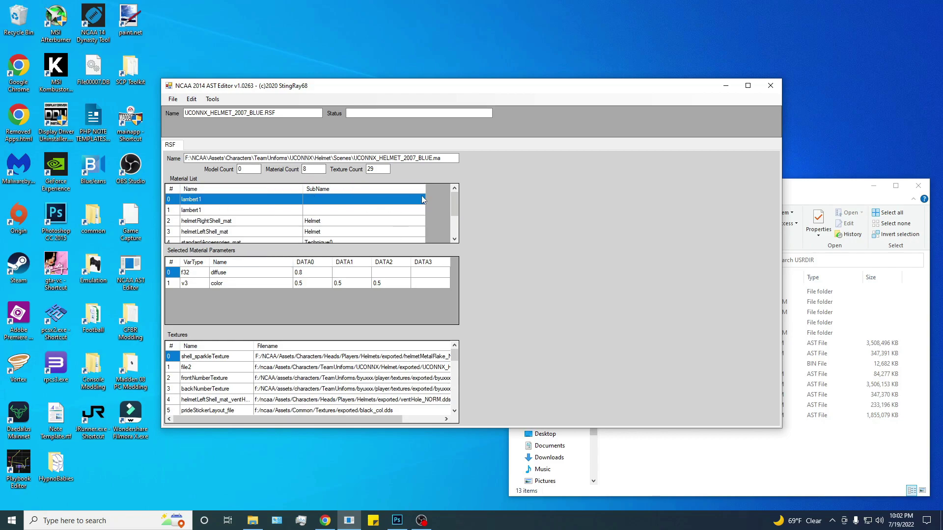
{"action": "left_click_drag", "start_coordinate": [455, 198], "coordinate": [450, 231]}
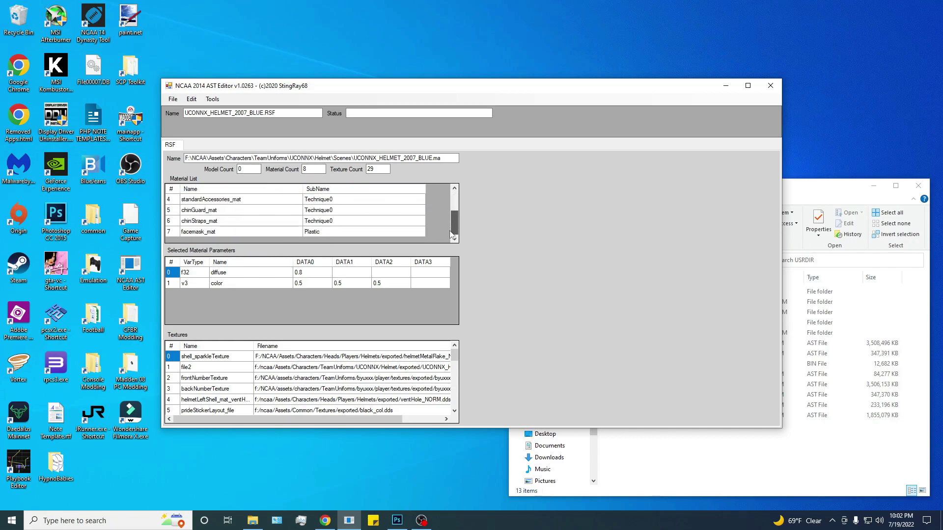
{"action": "left_click", "coordinate": [212, 232]}
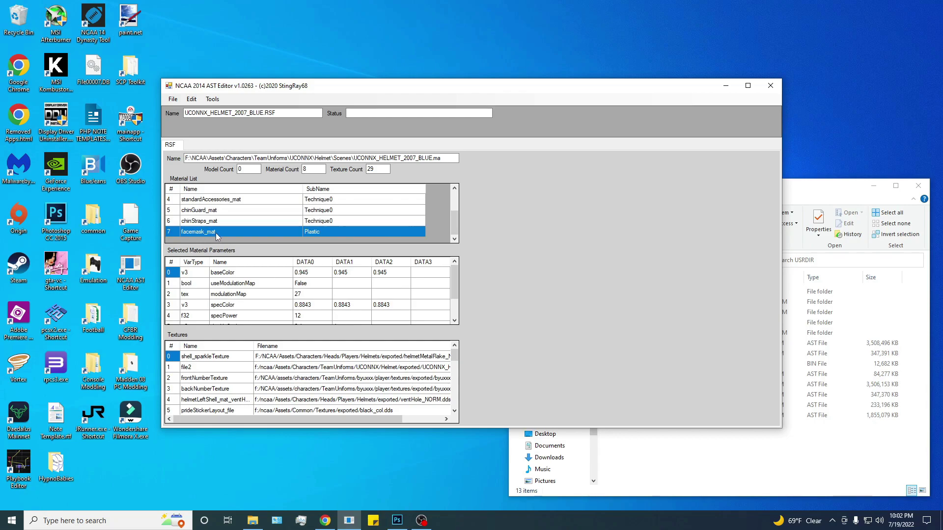
{"action": "key", "text": "Tab"}
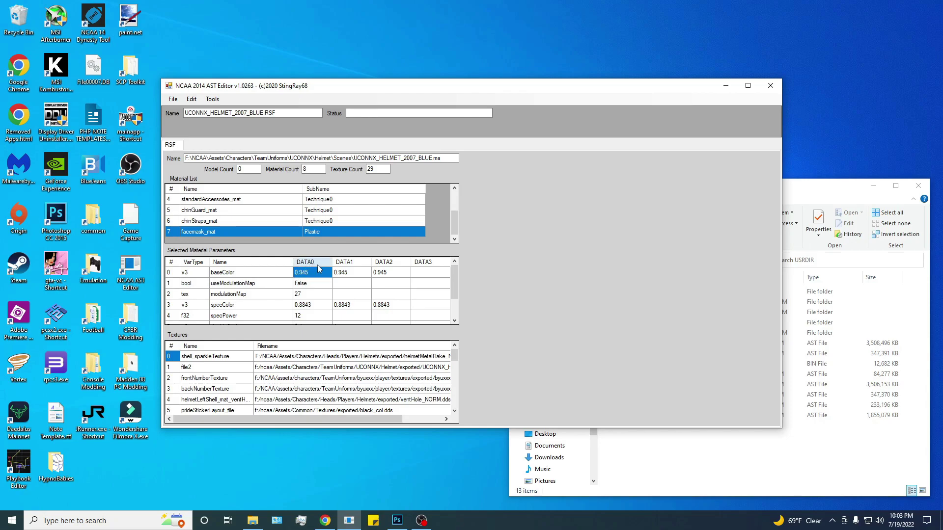
{"action": "left_click", "coordinate": [362, 274]}
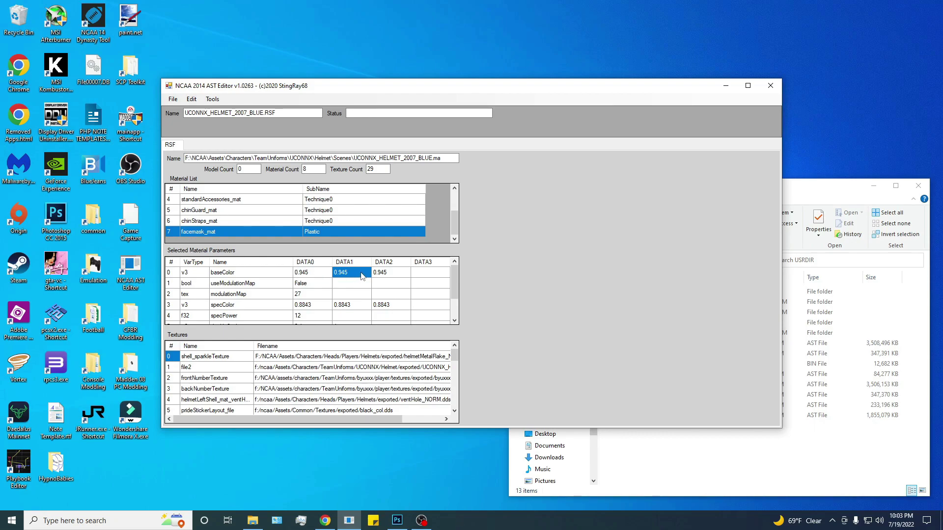
{"action": "left_click", "coordinate": [393, 276]}
{"action": "left_click", "coordinate": [422, 275]}
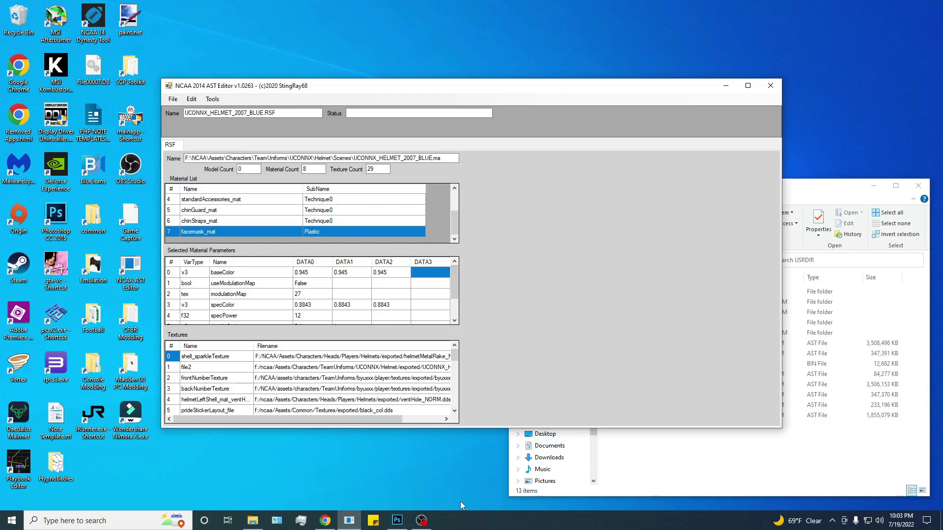
{"action": "left_click", "coordinate": [398, 521]}
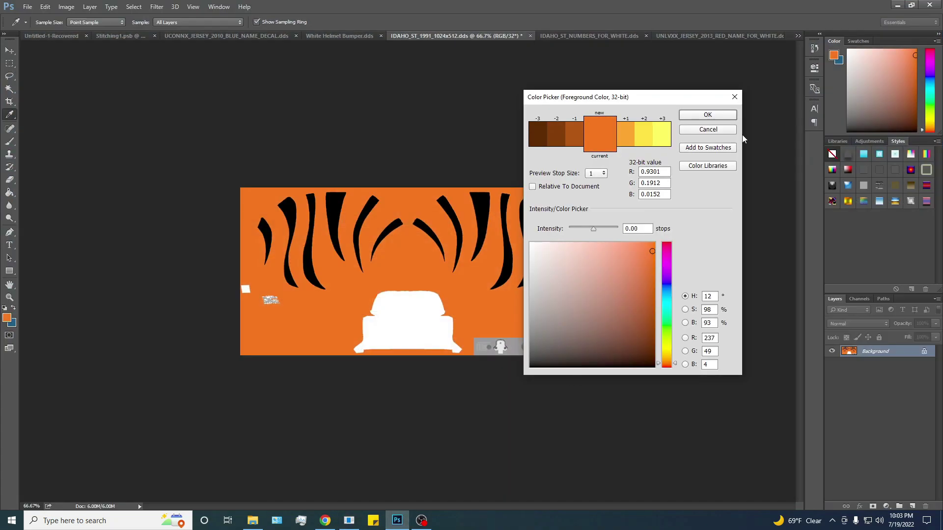
Step: Cancel Photoshop's Color Picker, leaving the IDAHO_ST_1991 striped texture showing
{"action": "left_click", "coordinate": [686, 130]}
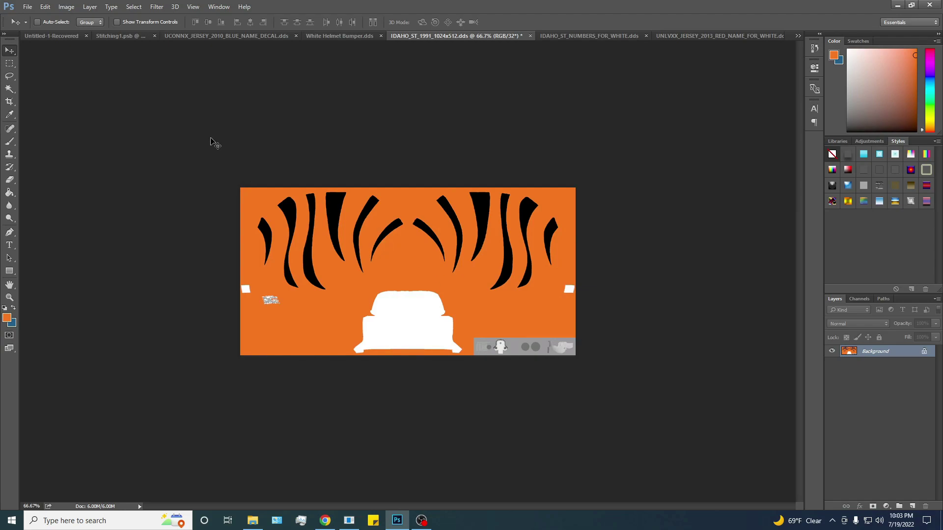
{"action": "left_click", "coordinate": [71, 6]}
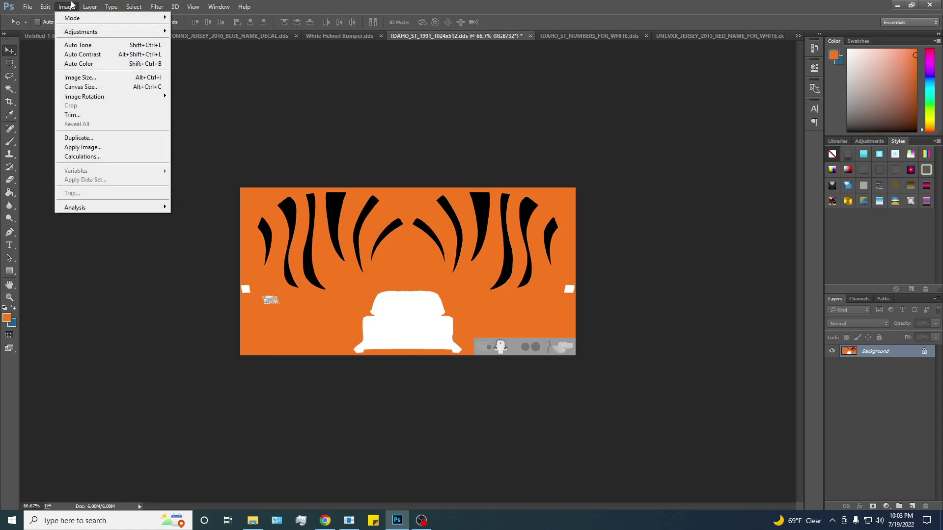
{"action": "mouse_move", "coordinate": [77, 19]}
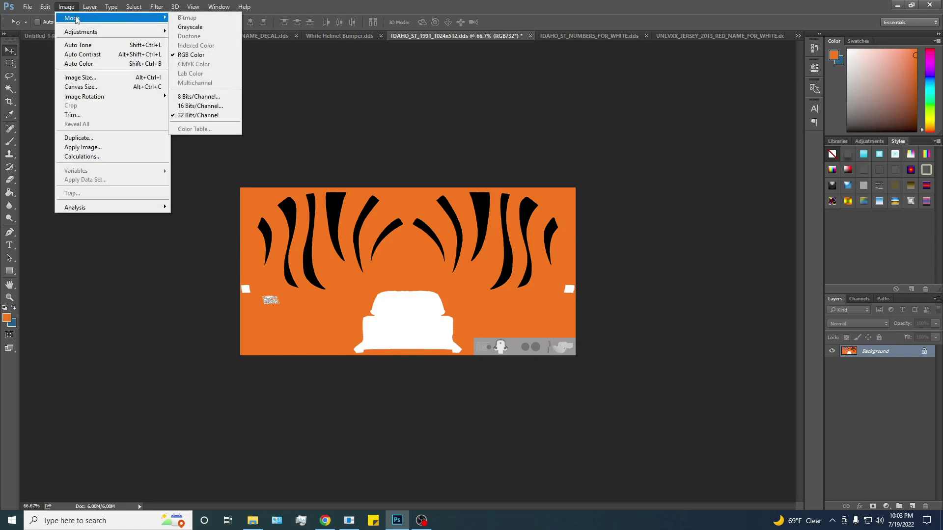
{"action": "left_click", "coordinate": [219, 116]}
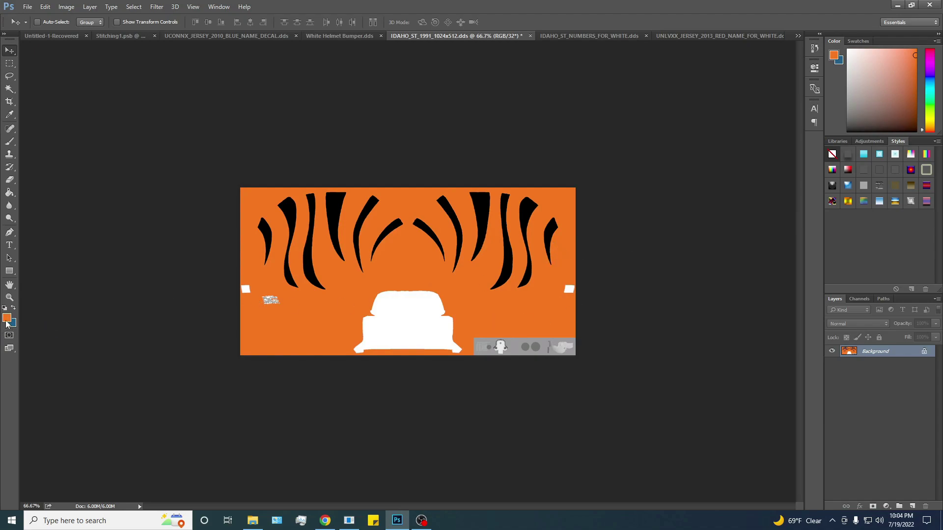
Step: Open the foreground orange's Color Picker and select its 32-bit red value 0.9301
{"action": "left_click", "coordinate": [10, 115]}
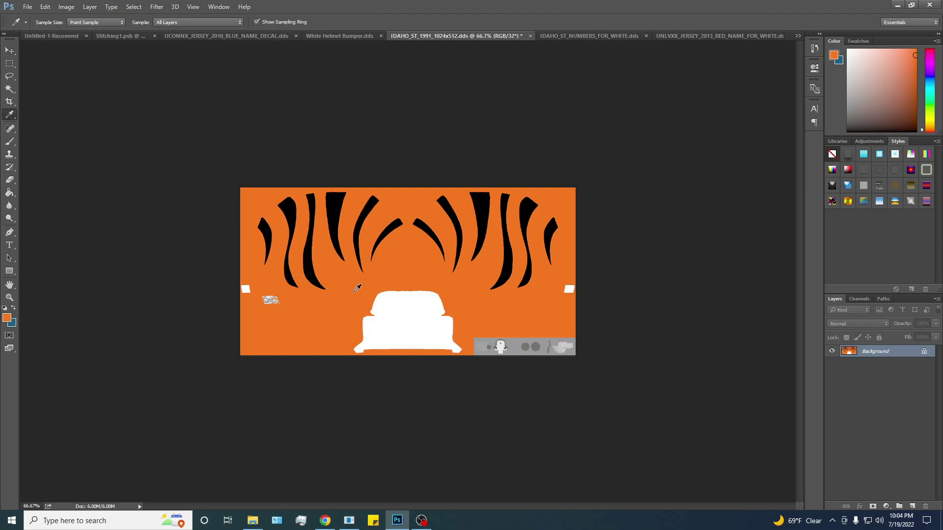
{"action": "left_click", "coordinate": [7, 318]}
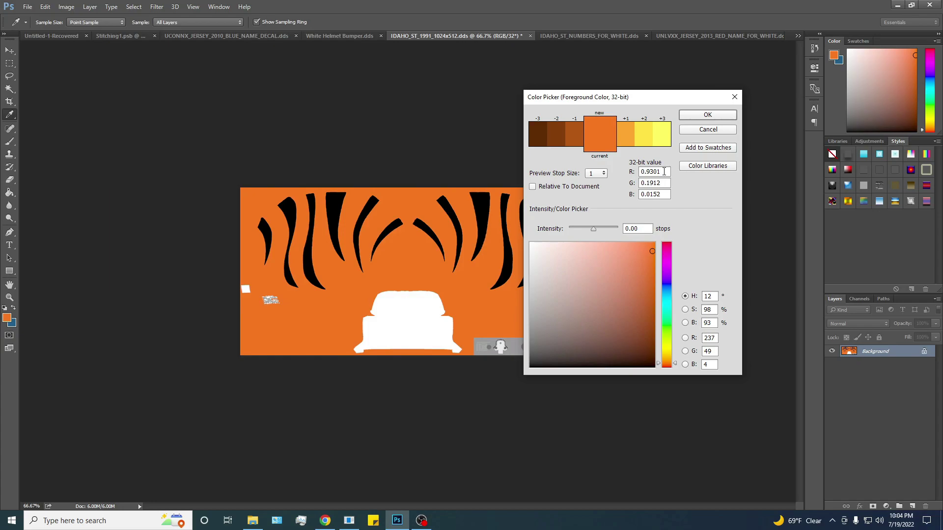
{"action": "left_click", "coordinate": [665, 172]}
{"action": "key", "text": "ctrl+c"}
Step: Paste the red value 0.9301 into facemask_mat's first baseColor value
{"action": "left_click", "coordinate": [354, 527]}
{"action": "left_click", "coordinate": [311, 274]}
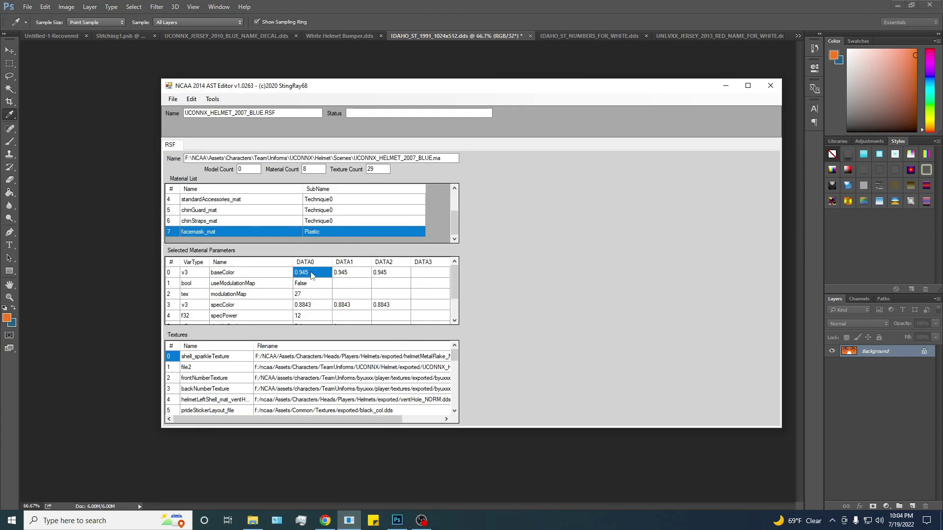
{"action": "left_click", "coordinate": [312, 273]}
{"action": "key", "text": "ctrl+v"}
{"action": "key", "text": "Return"}
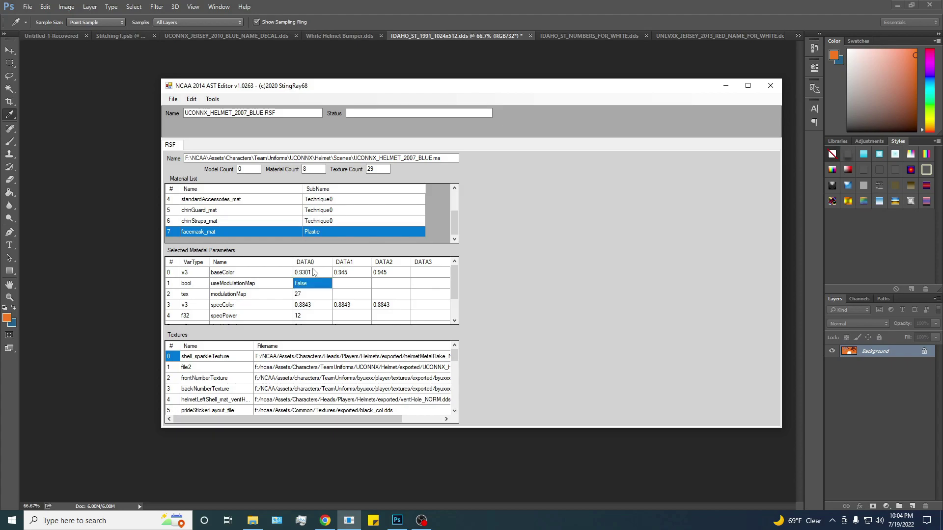
Step: Copy the green value 0.1912 from Photoshop into the second baseColor value
{"action": "left_click", "coordinate": [398, 520]}
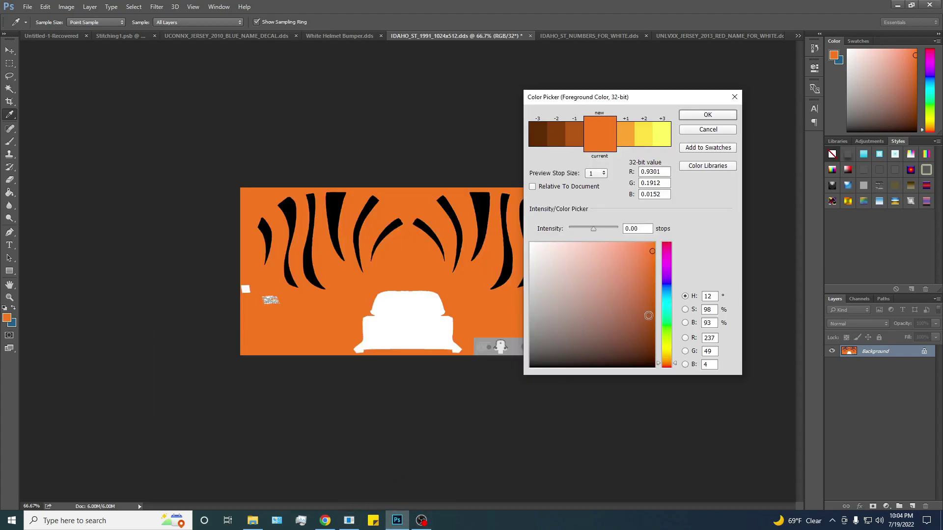
{"action": "double_click", "coordinate": [657, 184]}
{"action": "key", "text": "ctrl+c"}
{"action": "left_click", "coordinate": [349, 521]}
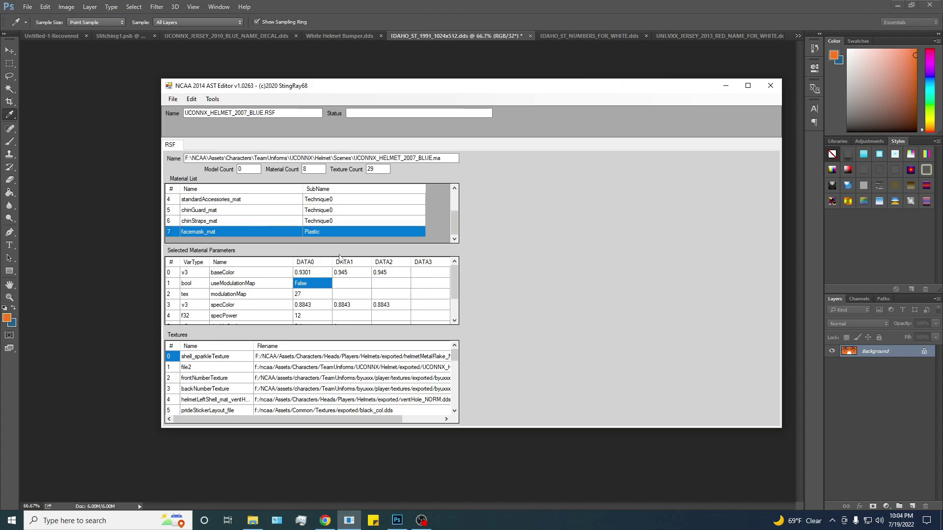
{"action": "left_click", "coordinate": [344, 272]}
{"action": "key", "text": "ctrl+v"}
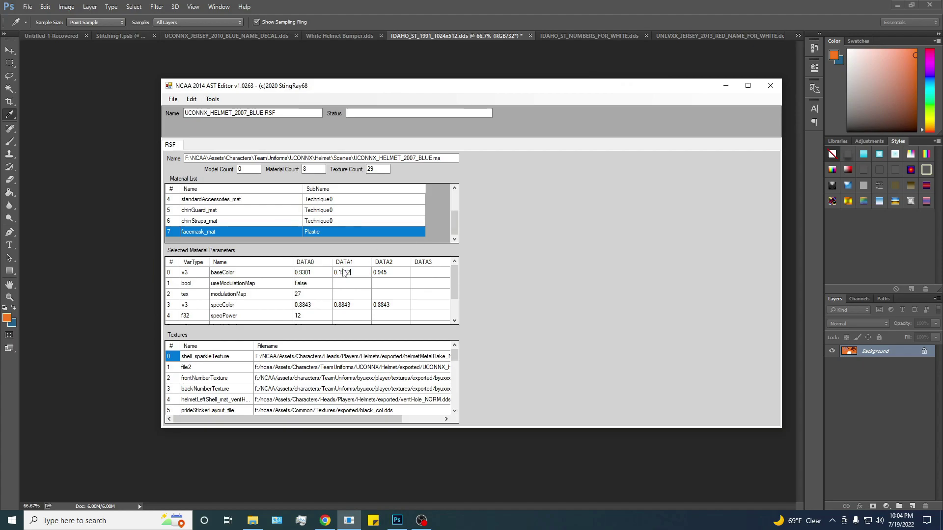
{"action": "key", "text": "Return"}
Step: Enter the blue value 0.0152 as the third baseColor value
{"action": "left_click", "coordinate": [398, 524]}
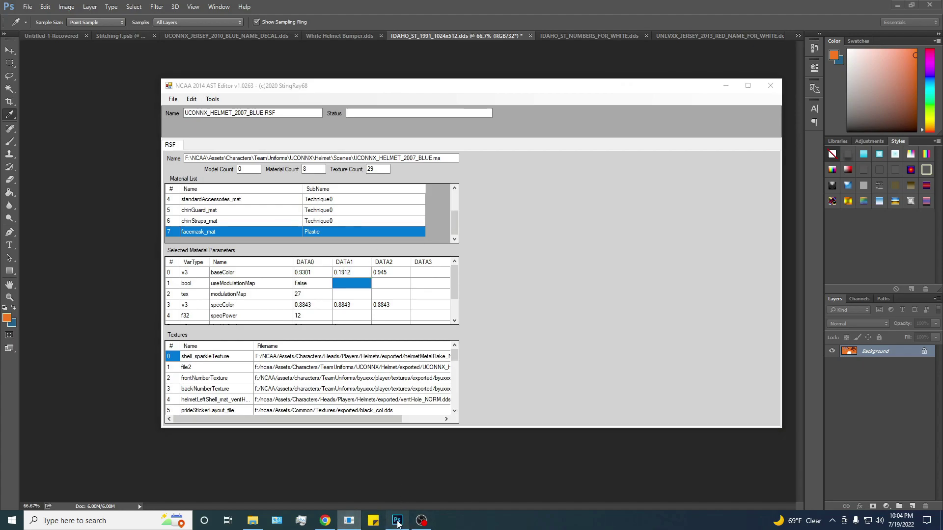
{"action": "double_click", "coordinate": [653, 195]}
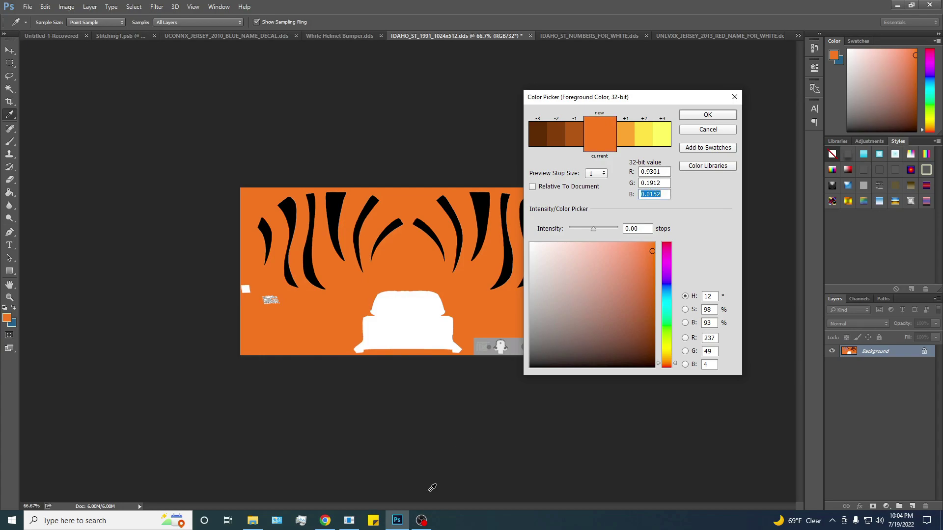
{"action": "left_click", "coordinate": [349, 521]}
{"action": "left_click", "coordinate": [389, 275]}
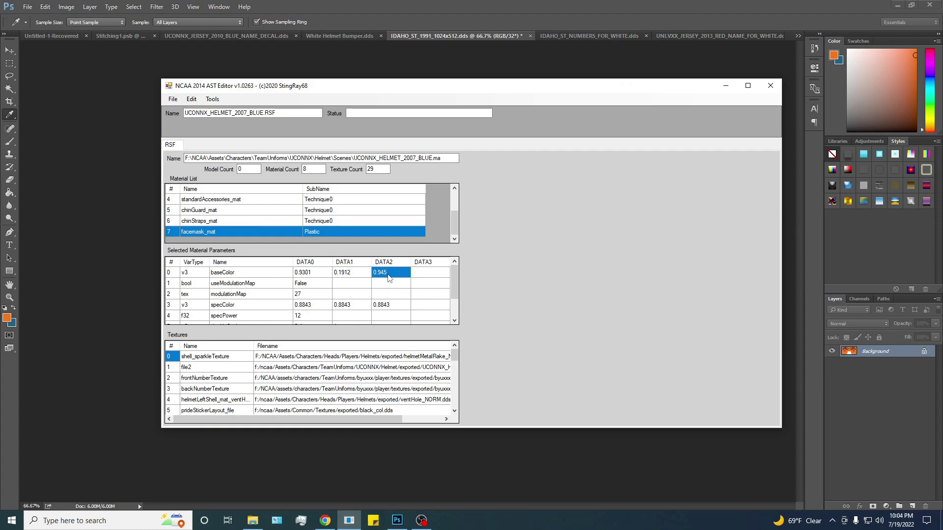
{"action": "type", "text": "0.0152"}
{"action": "key", "text": "Return"}
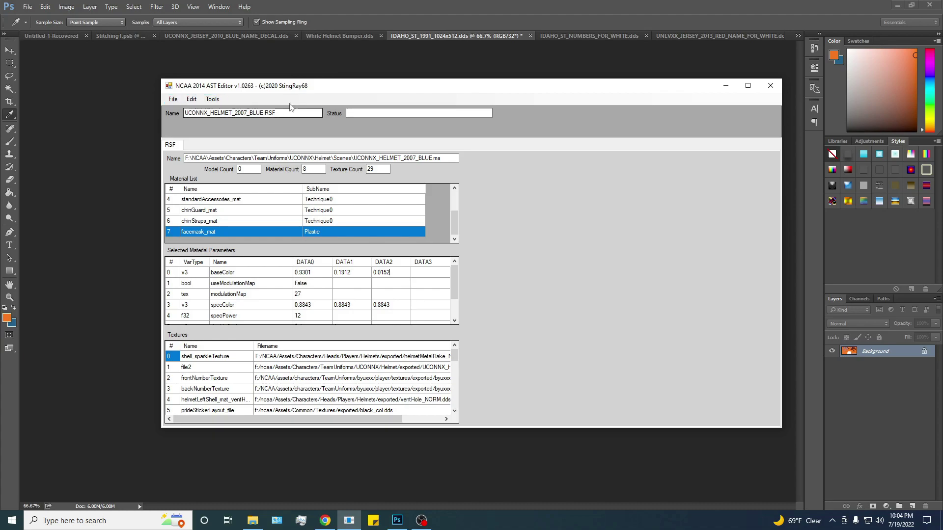
Step: Copy the loaded RSF's file name UCONNX_HELMET_2007_BLUE
{"action": "left_click", "coordinate": [263, 113]}
{"action": "double_click", "coordinate": [260, 113]}
{"action": "right_click", "coordinate": [256, 115]}
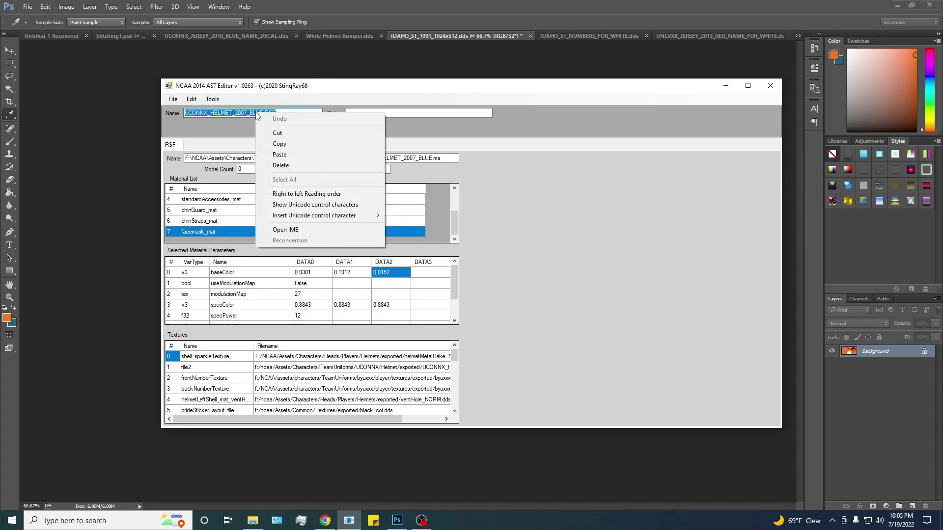
{"action": "left_click", "coordinate": [290, 145]}
{"action": "left_click", "coordinate": [282, 115]}
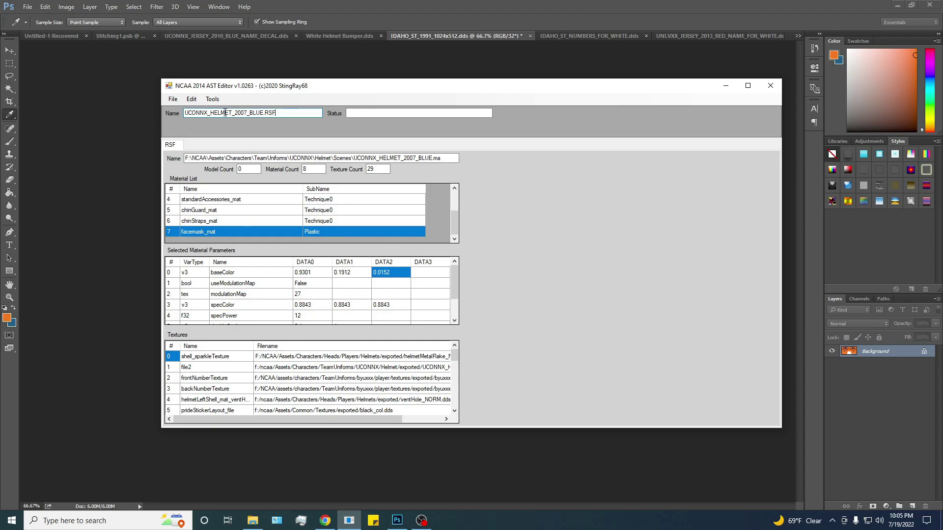
Step: Start saving as an RSF file and paste in the copied file name
{"action": "left_click", "coordinate": [173, 99]}
{"action": "left_click", "coordinate": [191, 131]}
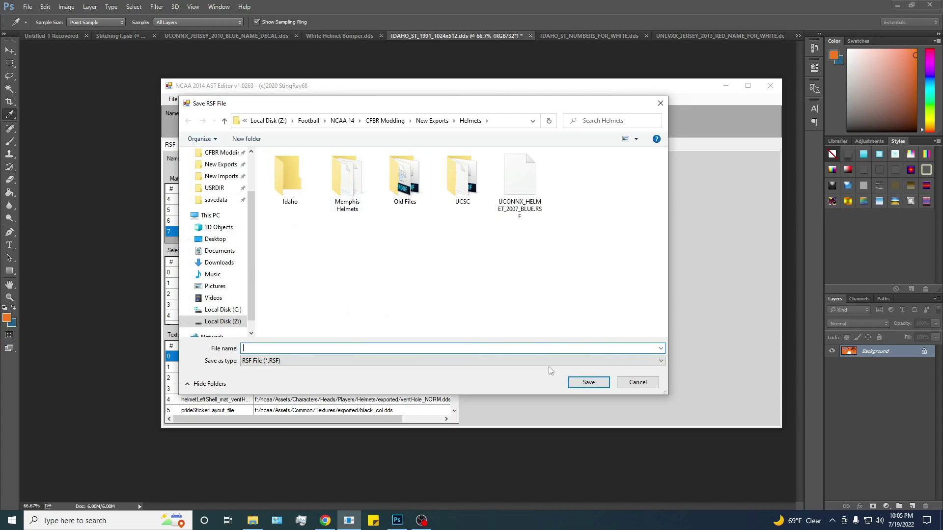
{"action": "left_click", "coordinate": [488, 362]}
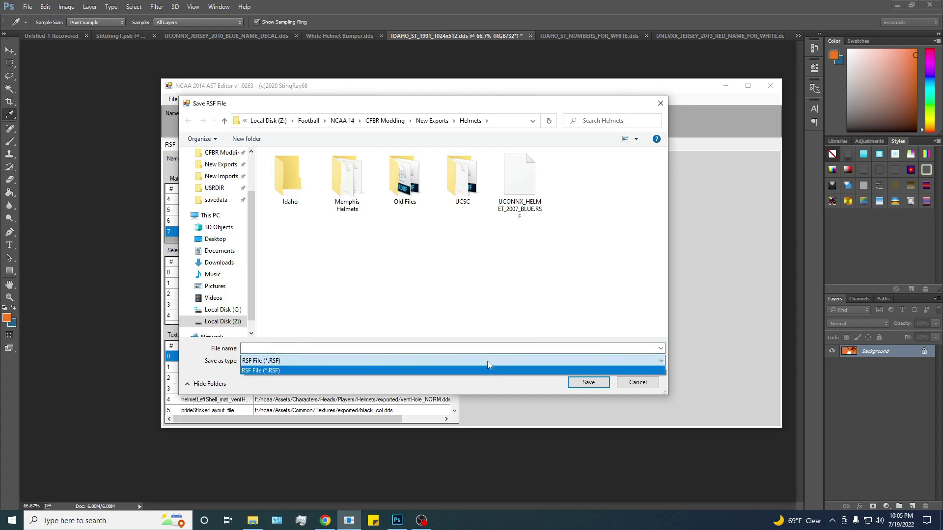
{"action": "left_click", "coordinate": [488, 362]}
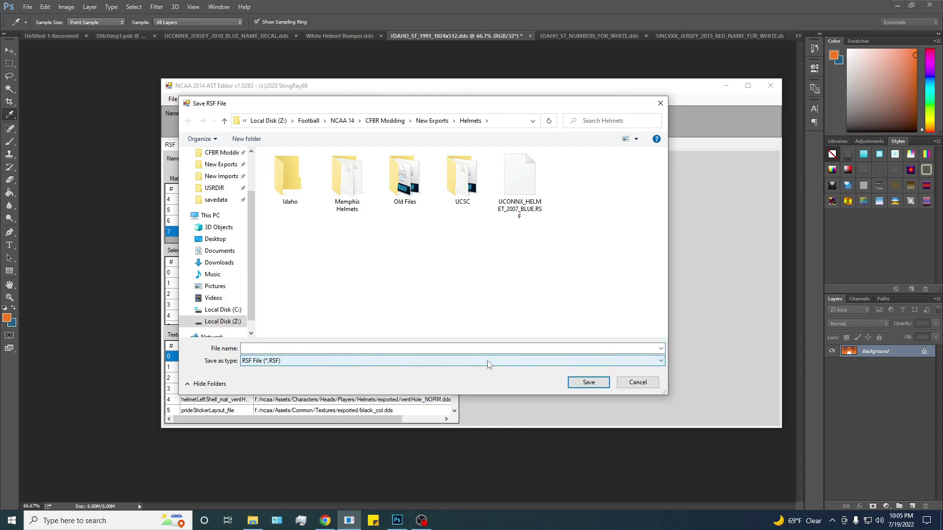
{"action": "left_click", "coordinate": [470, 349]}
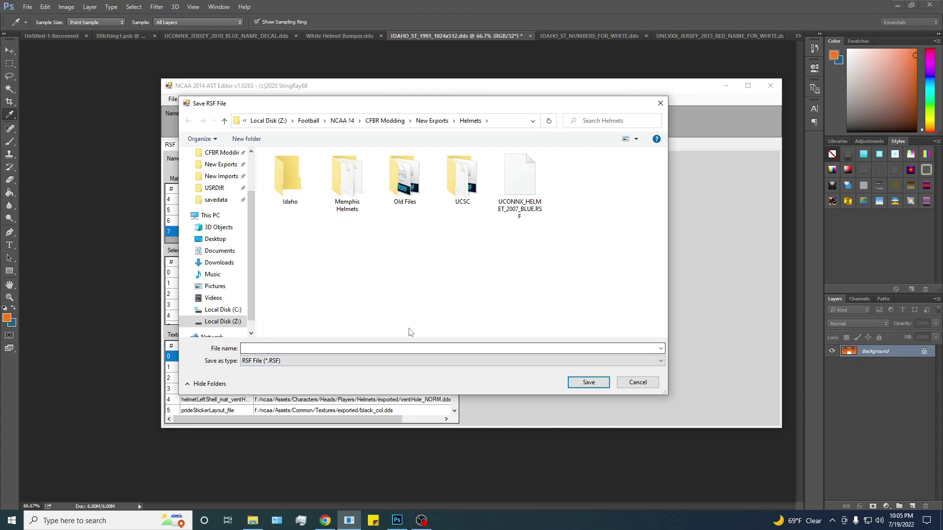
{"action": "right_click", "coordinate": [397, 348]}
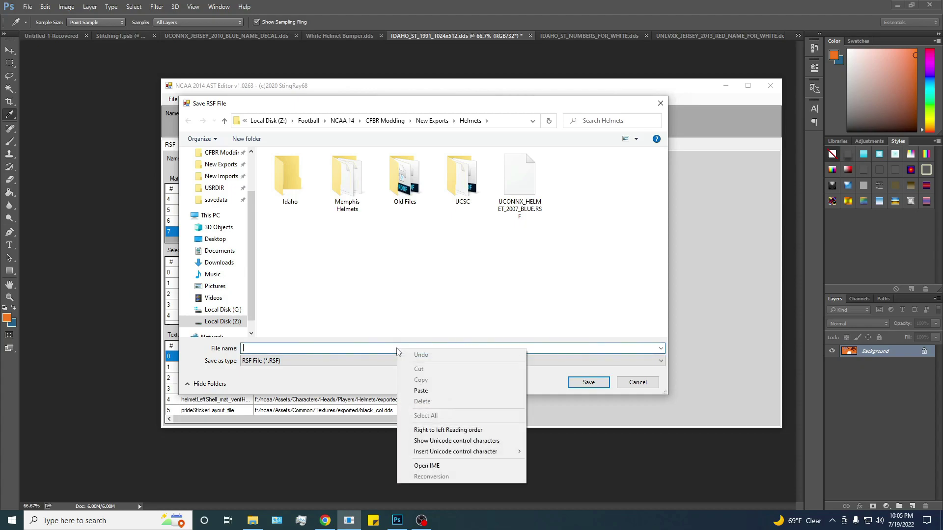
{"action": "left_click", "coordinate": [421, 390]}
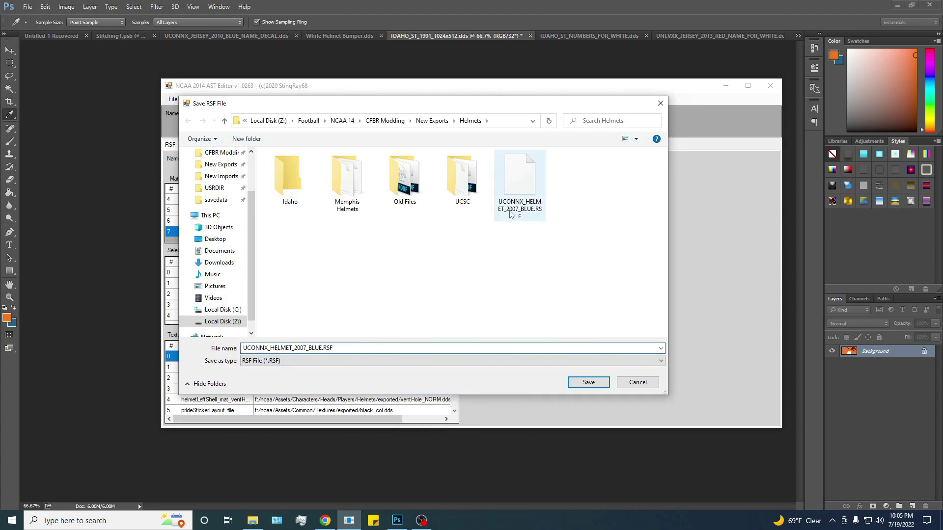
Step: Delete the old UCONNX RSF in New Imports\Helmets and save the edited one there
{"action": "left_click", "coordinate": [521, 217]}
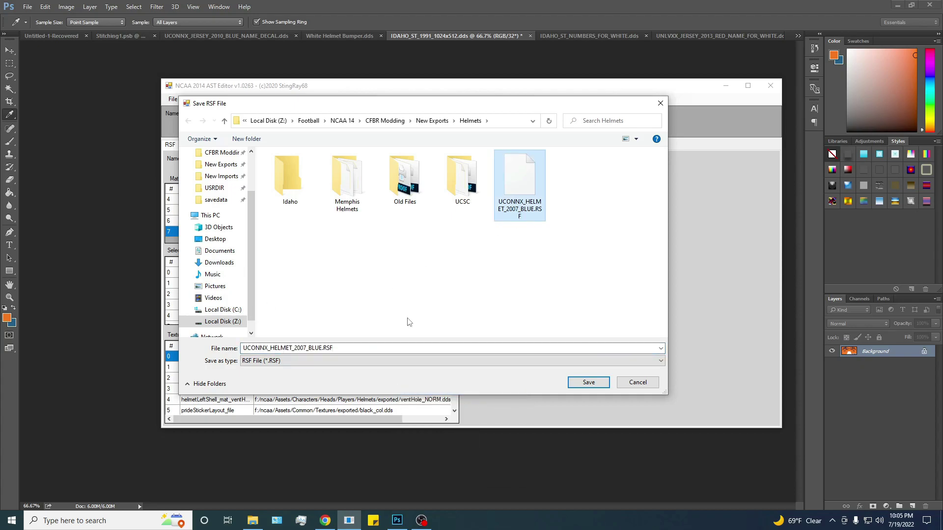
{"action": "left_click", "coordinate": [221, 177]}
{"action": "left_click", "coordinate": [404, 195]}
{"action": "double_click", "coordinate": [404, 195]}
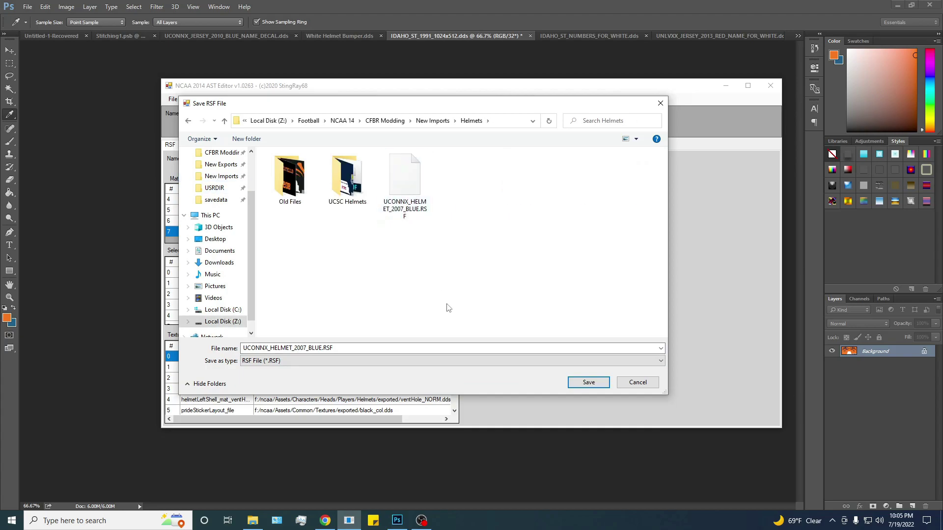
{"action": "right_click", "coordinate": [410, 206]}
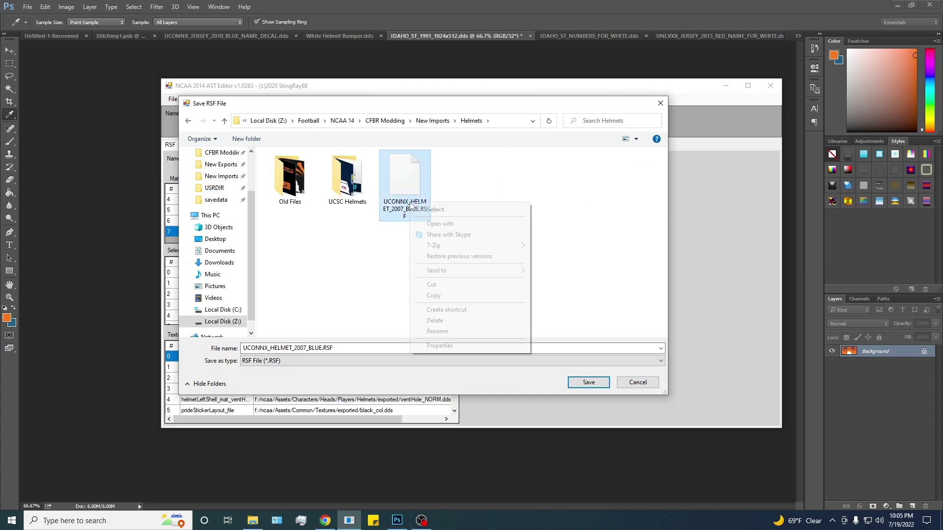
{"action": "left_click", "coordinate": [436, 321]}
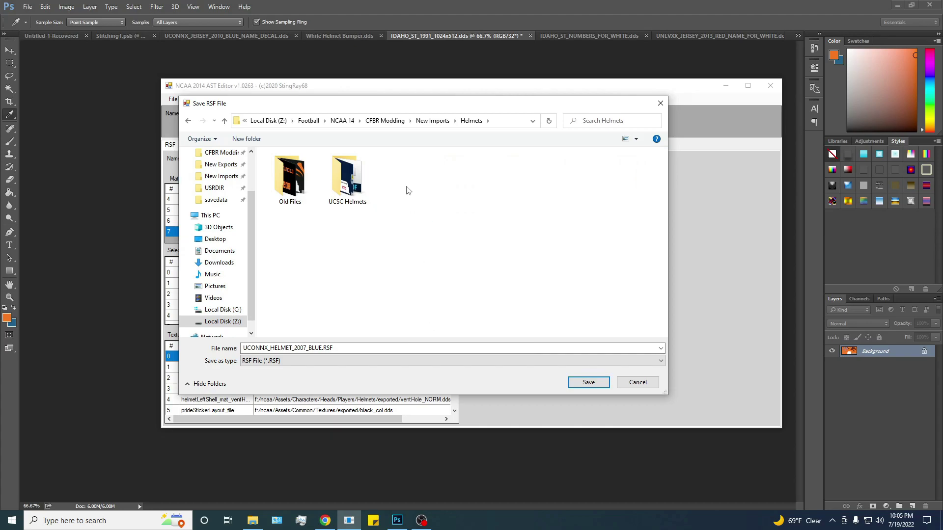
{"action": "left_click", "coordinate": [365, 347]}
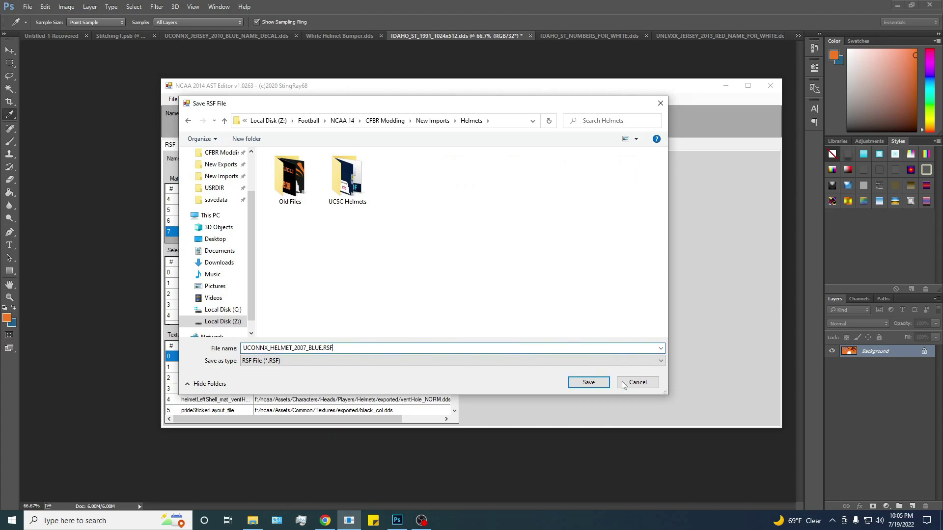
{"action": "left_click", "coordinate": [598, 385]}
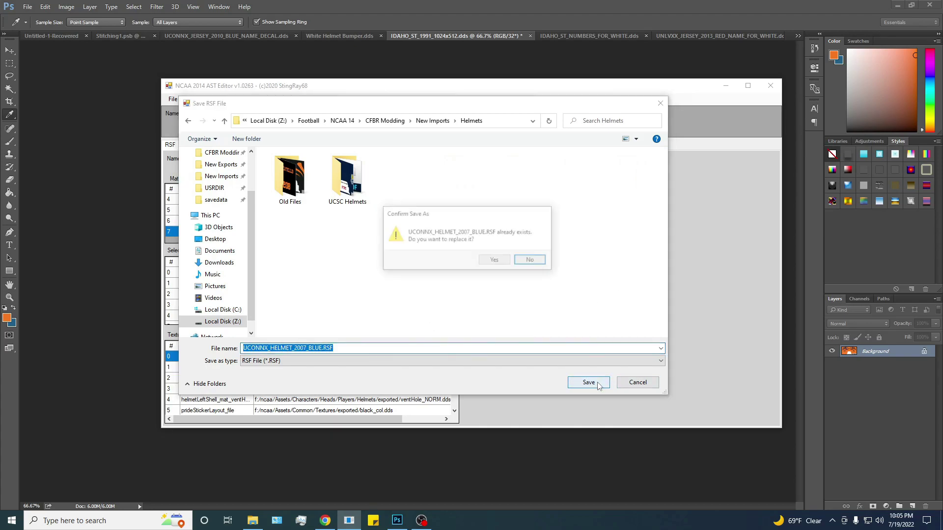
Step: Confirm the RSF overwrite, dismiss the 'Value cannot be null' error, and close the editor and Photoshop's Color Picker
{"action": "left_click", "coordinate": [495, 259]}
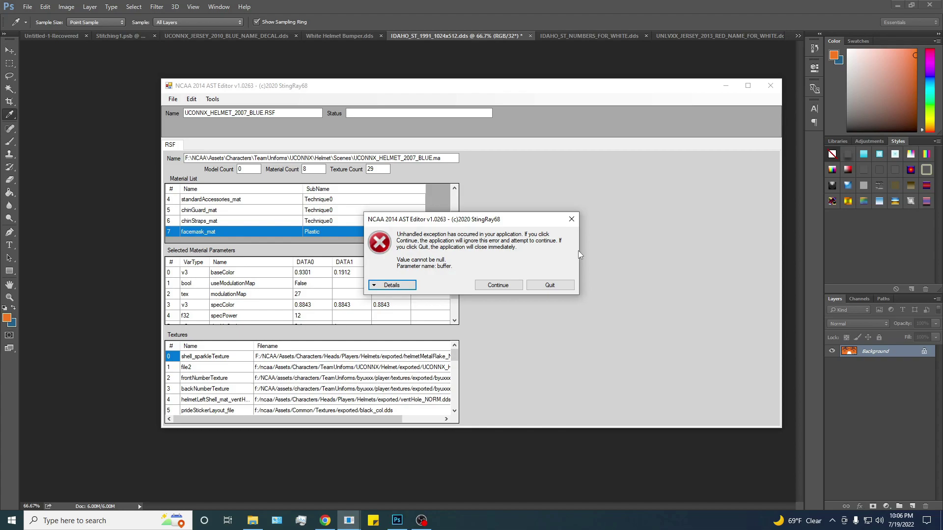
{"action": "left_click", "coordinate": [492, 286]}
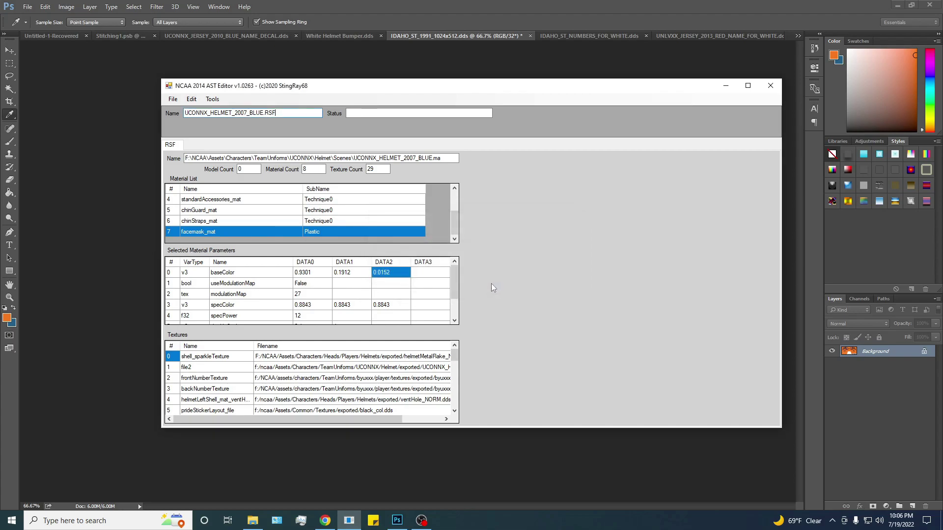
{"action": "left_click", "coordinate": [771, 87]}
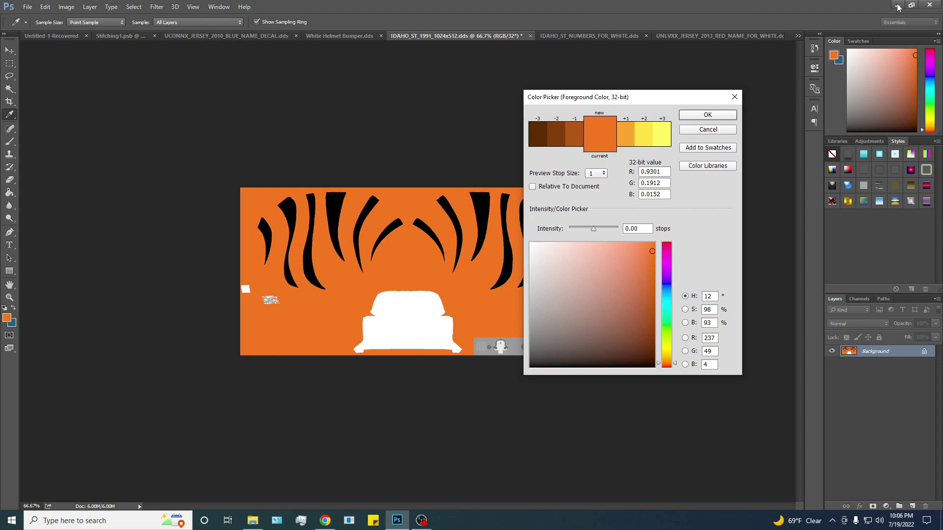
{"action": "key", "text": "Tab"}
{"action": "key", "text": "Return"}
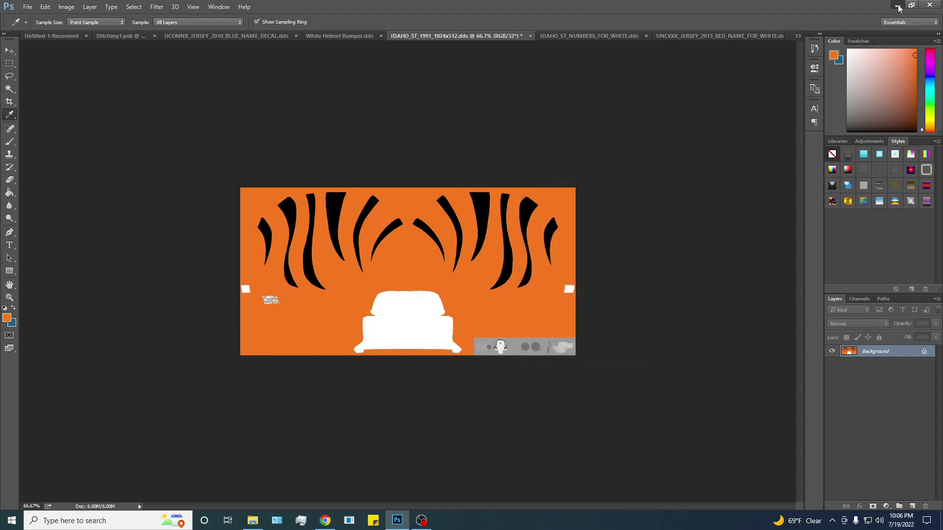
Step: Relaunch the AST Editor from the desktop and open File01837.ast from New Imports > Helmets
{"action": "left_click", "coordinate": [898, 6]}
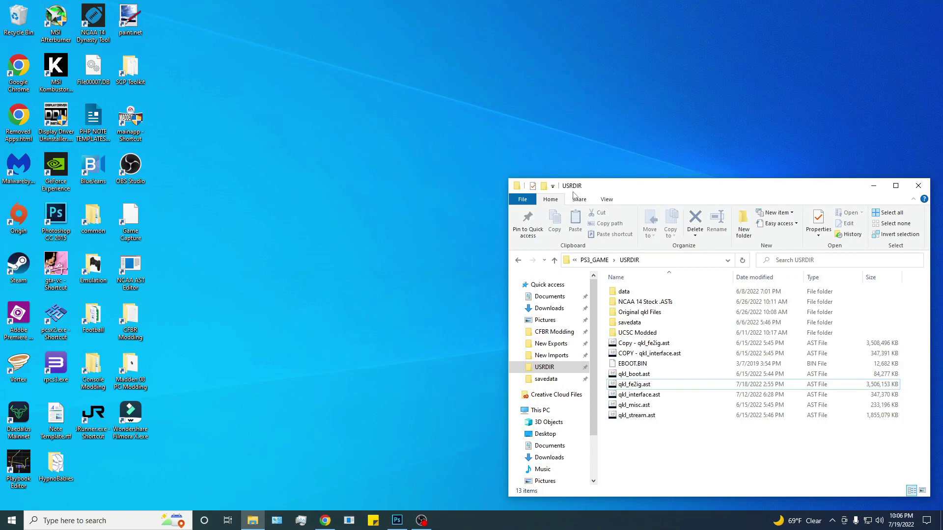
{"action": "left_click", "coordinate": [135, 278]}
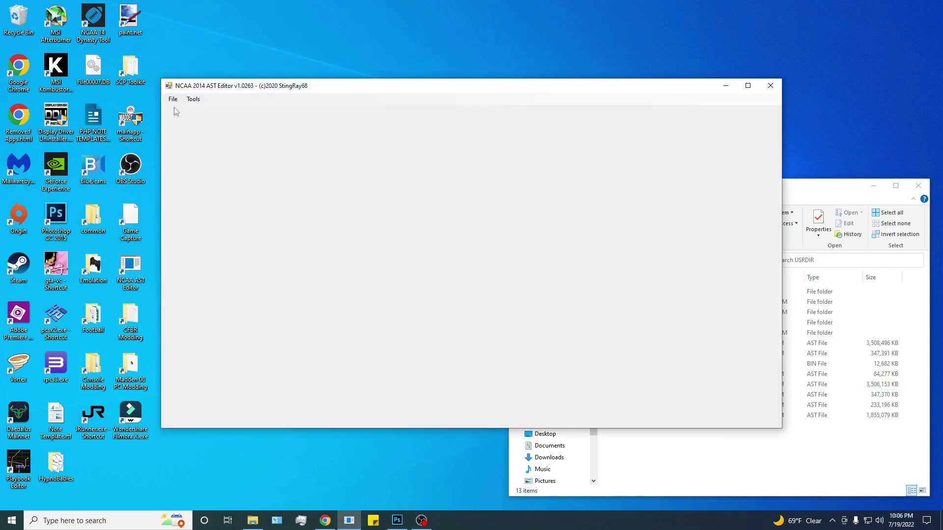
{"action": "left_click", "coordinate": [171, 100]}
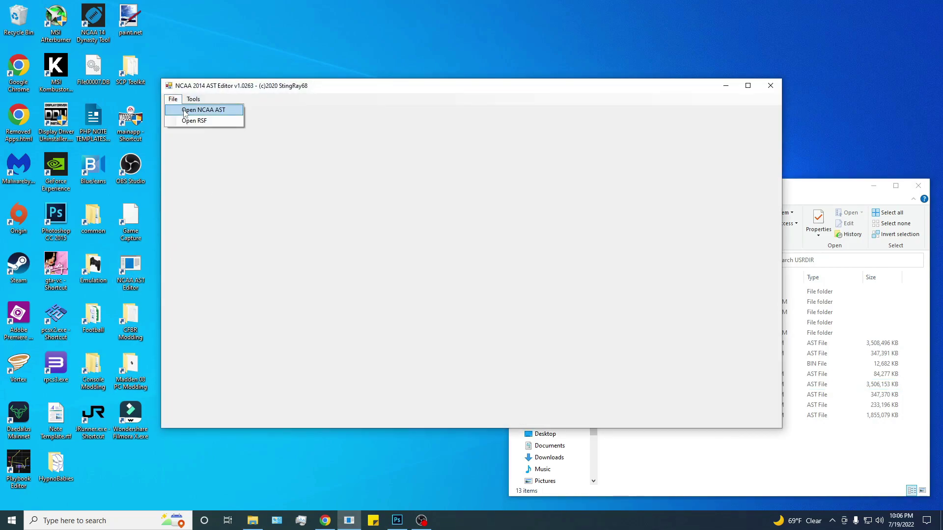
{"action": "left_click", "coordinate": [185, 110]}
{"action": "left_click", "coordinate": [221, 200]}
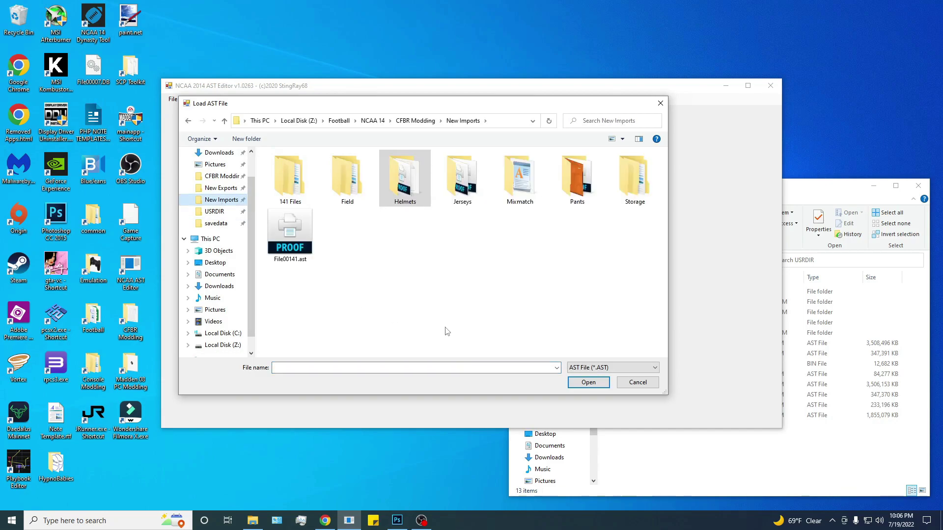
{"action": "double_click", "coordinate": [403, 172]}
{"action": "left_click", "coordinate": [405, 177]}
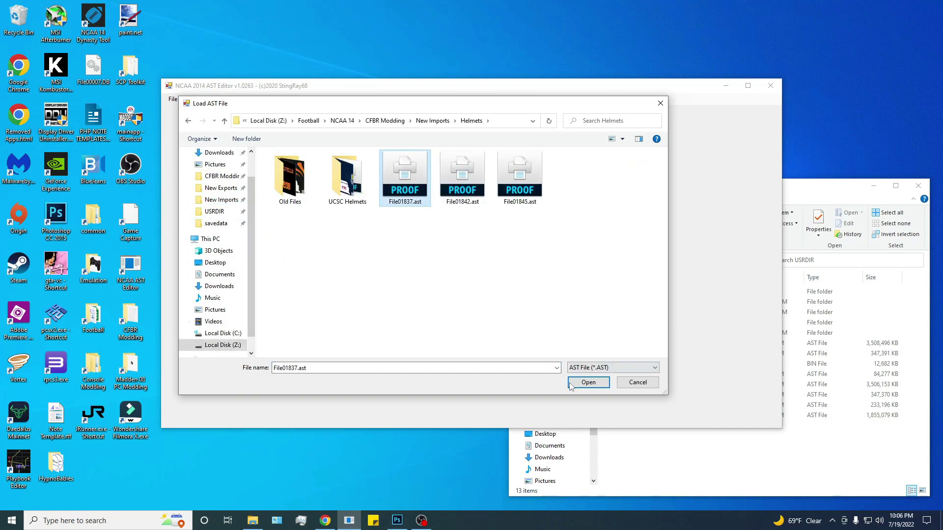
{"action": "left_click", "coordinate": [589, 382]}
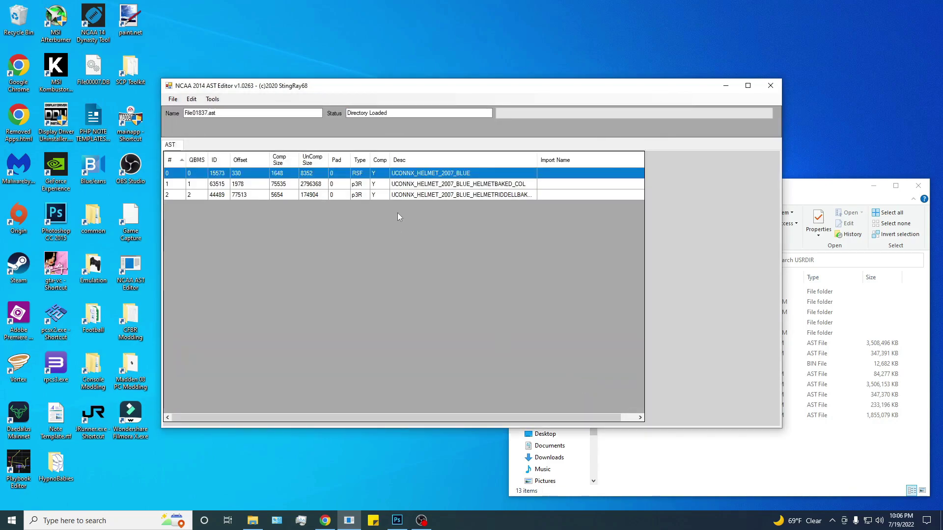
Step: Replace the row 0 RSF entry with UCONNX_HELMET_2007_BLUE.RSF
{"action": "left_click", "coordinate": [457, 184]}
{"action": "left_click", "coordinate": [464, 195]}
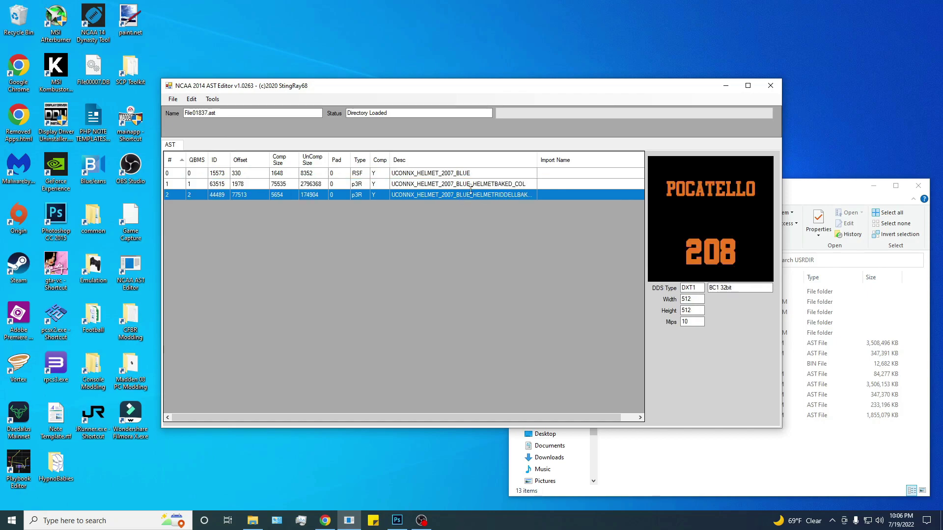
{"action": "left_click", "coordinate": [460, 174]}
{"action": "right_click", "coordinate": [459, 174]}
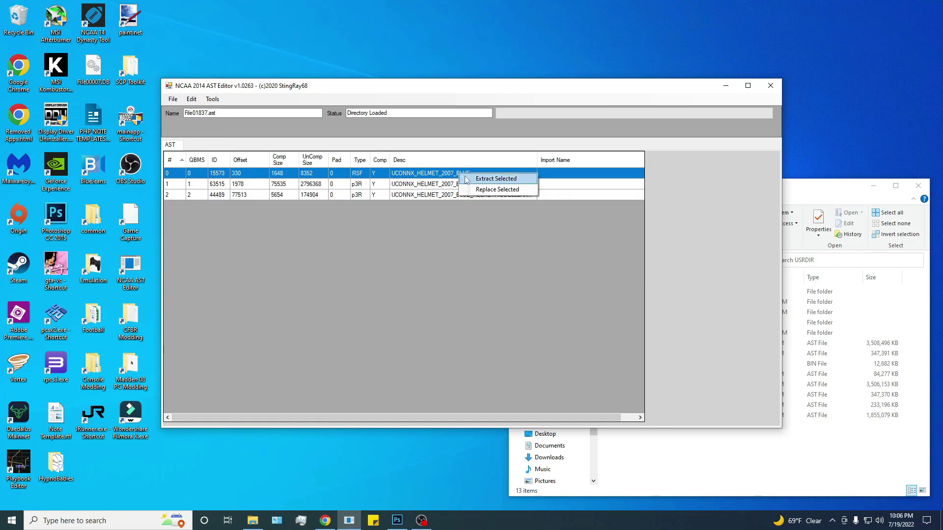
{"action": "left_click", "coordinate": [497, 190]}
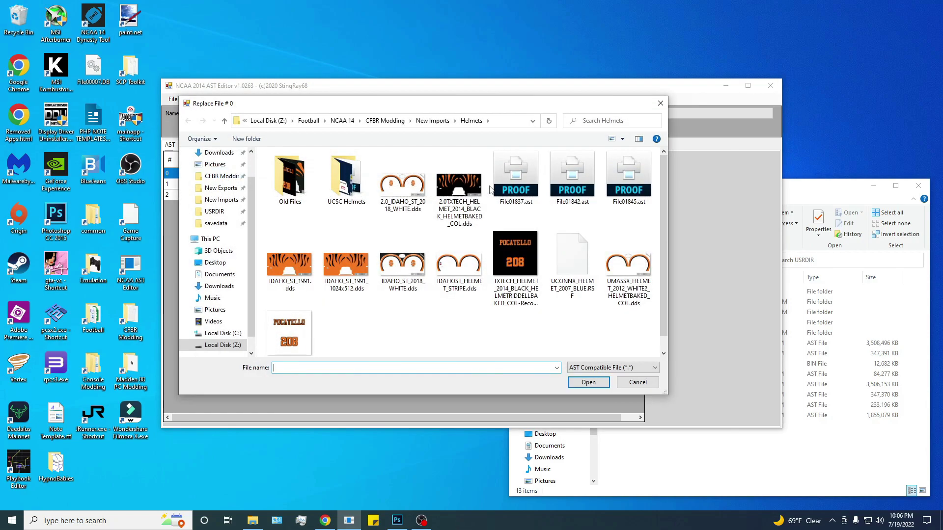
{"action": "left_click", "coordinate": [572, 260]}
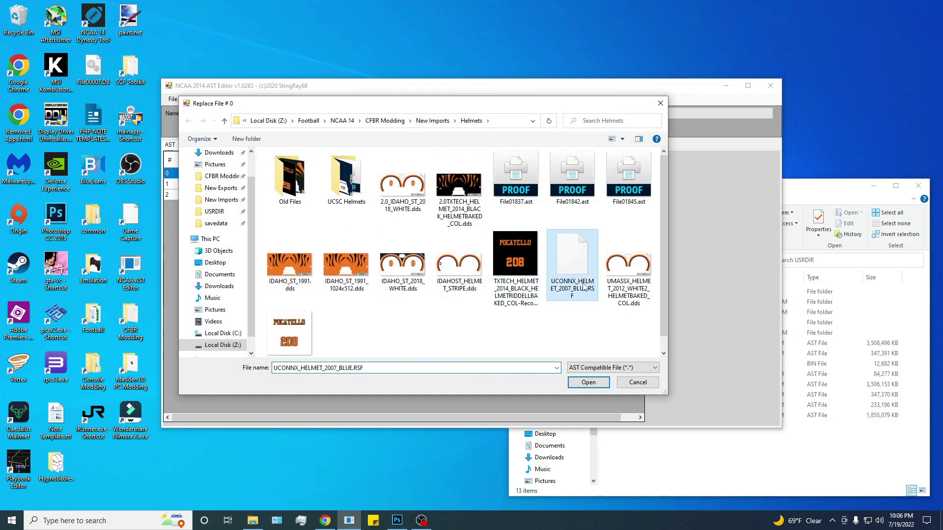
{"action": "left_click", "coordinate": [592, 384]}
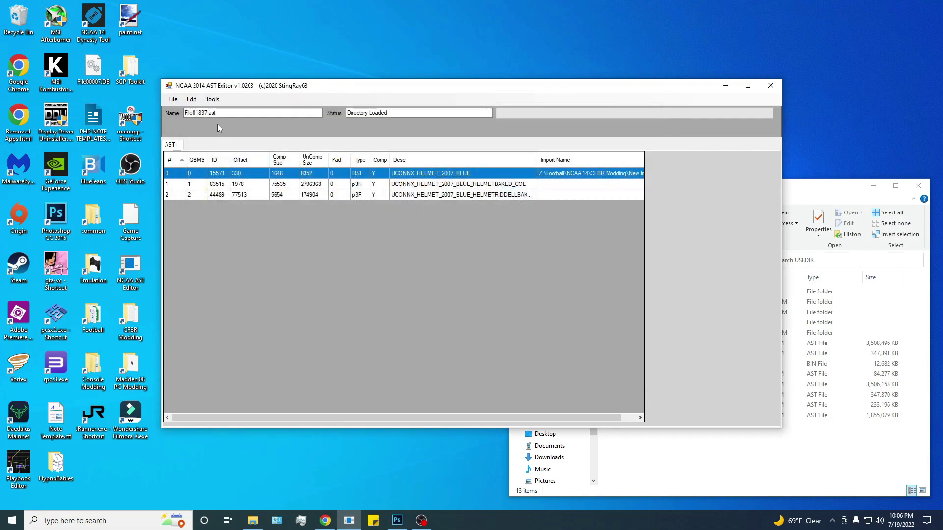
Step: Save the archive to the Desktop as File01837.ast and close the editor
{"action": "double_click", "coordinate": [204, 111]}
{"action": "right_click", "coordinate": [204, 111]}
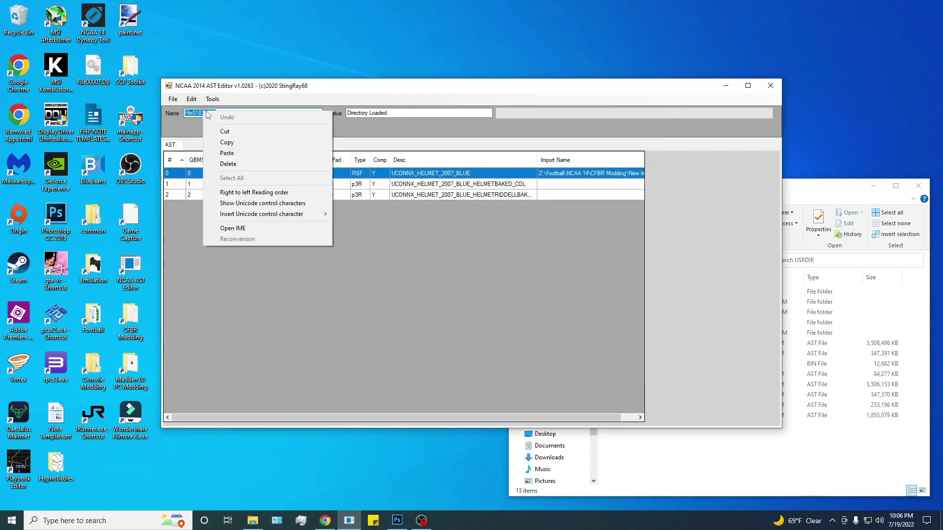
{"action": "left_click", "coordinate": [242, 142]}
{"action": "left_click", "coordinate": [172, 100]}
{"action": "left_click", "coordinate": [199, 130]}
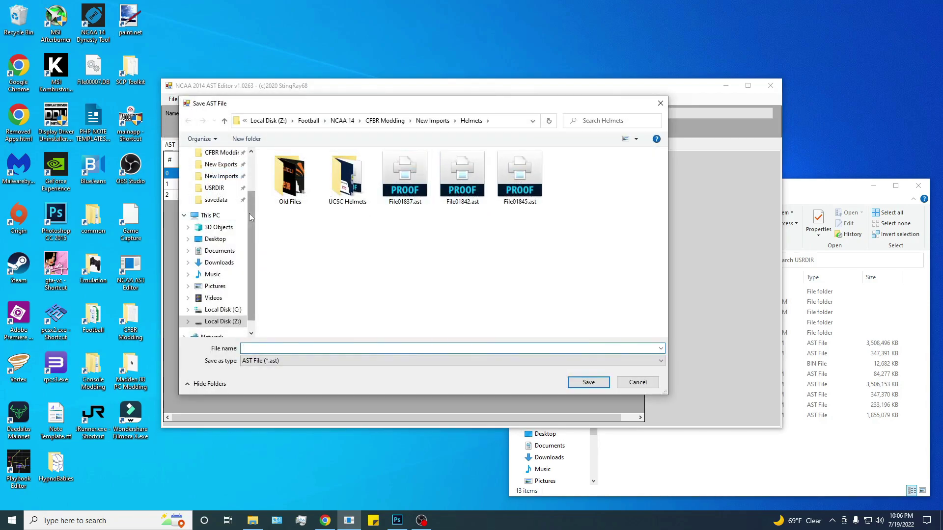
{"action": "left_click", "coordinate": [215, 239]}
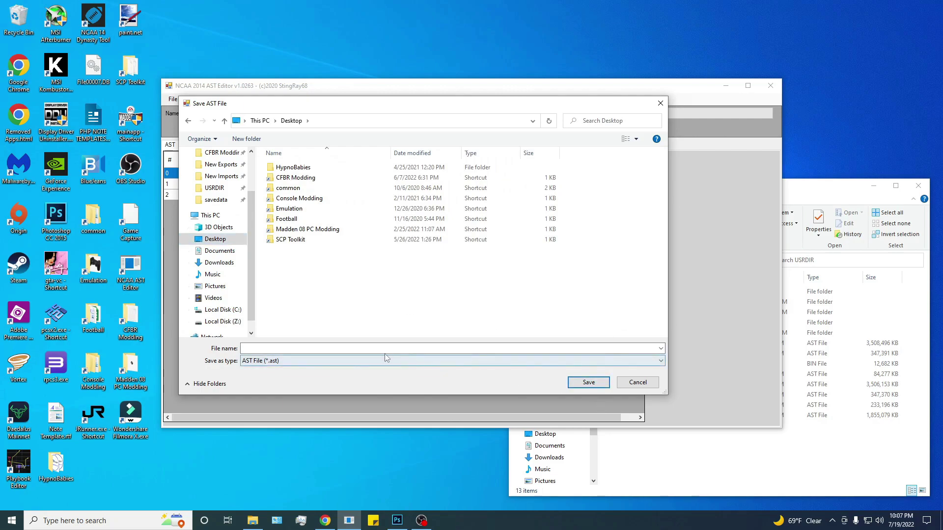
{"action": "right_click", "coordinate": [363, 348]}
{"action": "left_click", "coordinate": [383, 388]}
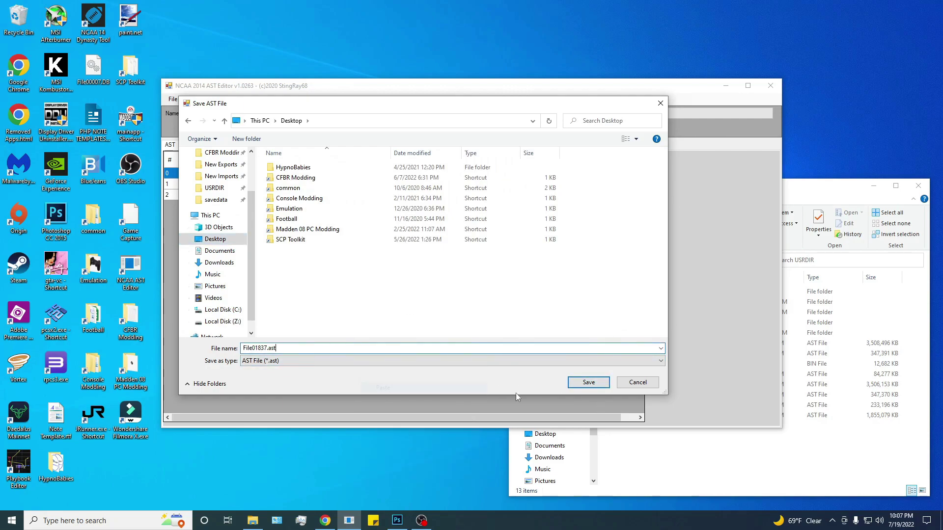
{"action": "left_click", "coordinate": [589, 381]}
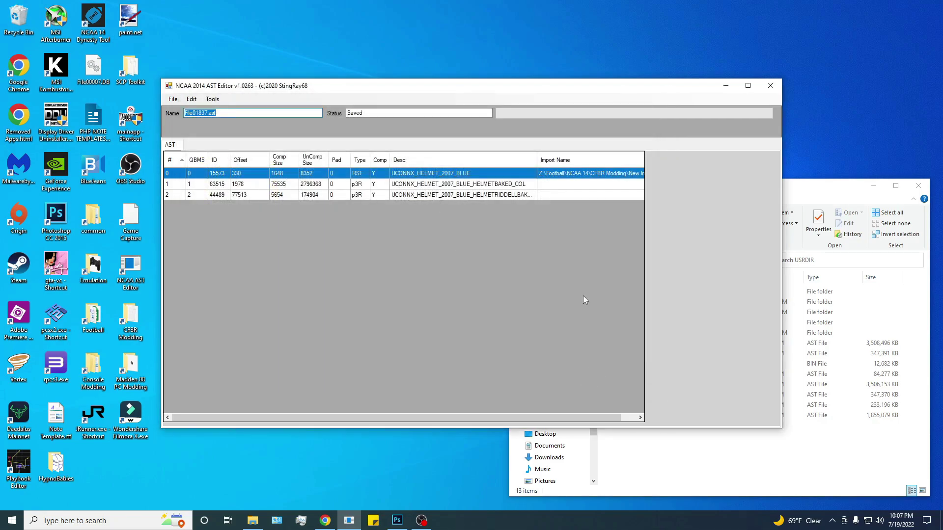
{"action": "left_click", "coordinate": [771, 86]}
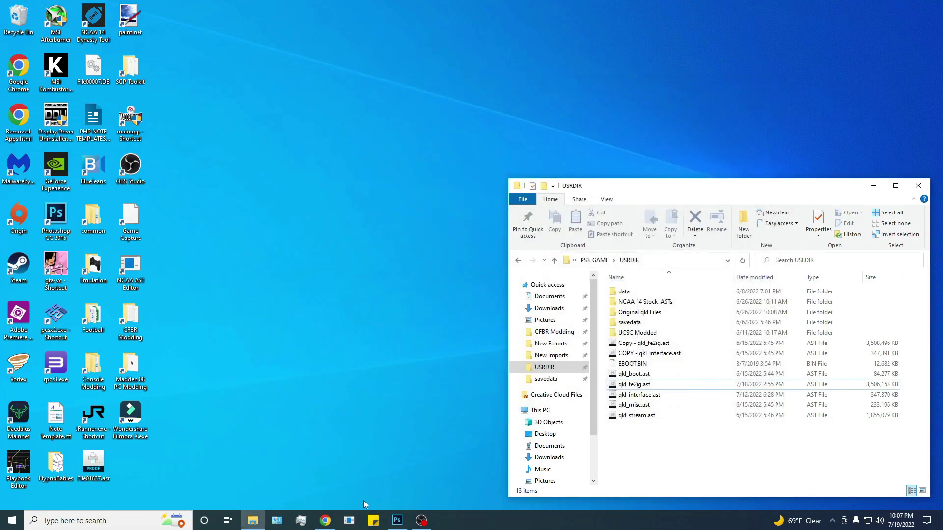
Step: Relaunch the AST Editor and load qkl_fe2ig.ast from the game's USRDIR folder
{"action": "left_click", "coordinate": [349, 522]}
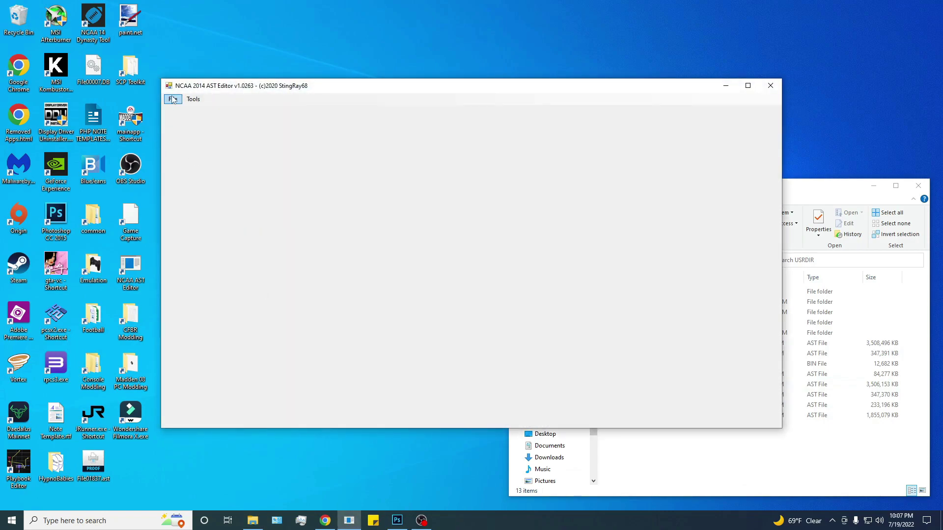
{"action": "left_click", "coordinate": [172, 100]}
{"action": "left_click", "coordinate": [196, 109]}
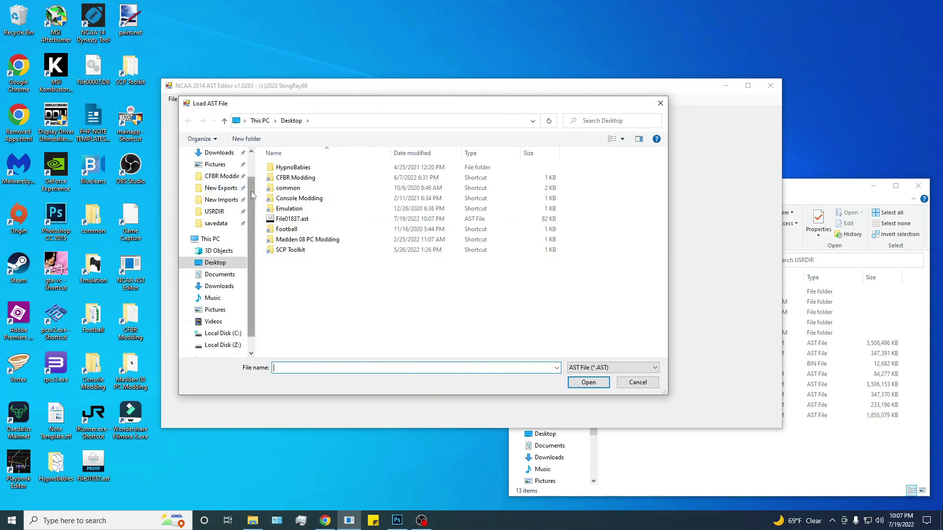
{"action": "left_click", "coordinate": [215, 211]}
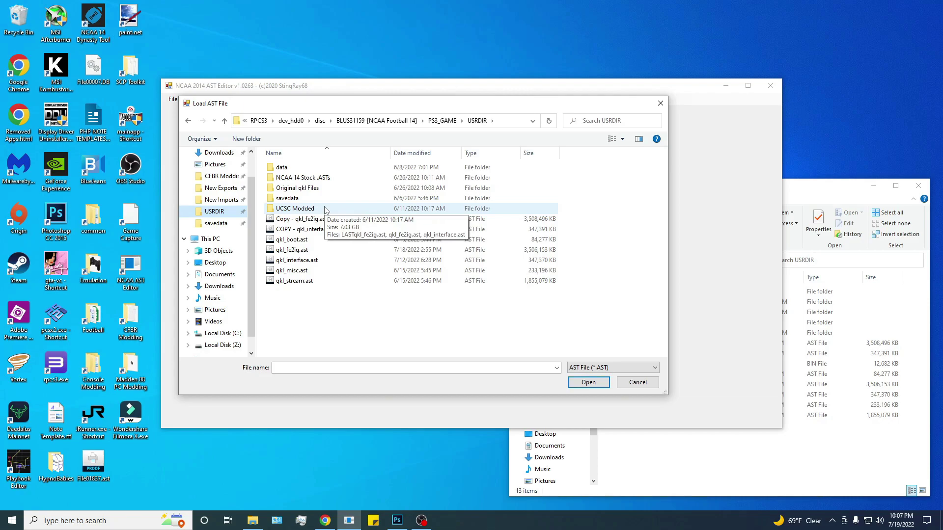
{"action": "left_click", "coordinate": [308, 251]}
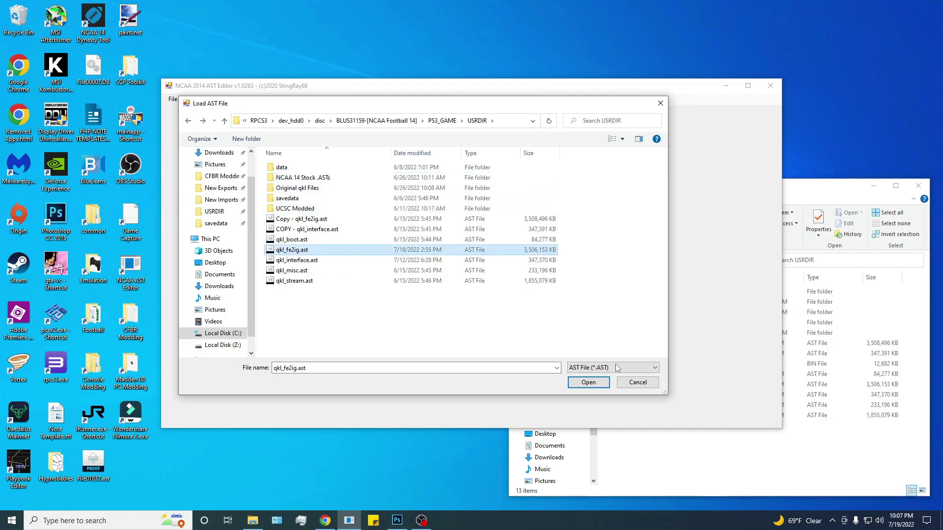
{"action": "left_click", "coordinate": [589, 383]}
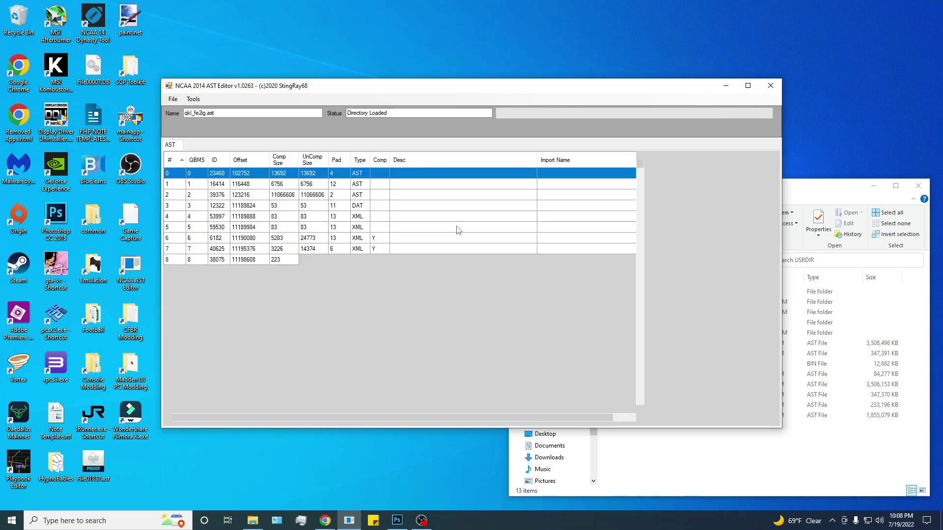
Step: Set entry 1837 to be replaced by File01837.ast from the Desktop
{"action": "left_click_drag", "start_coordinate": [639, 166], "coordinate": [647, 250]}
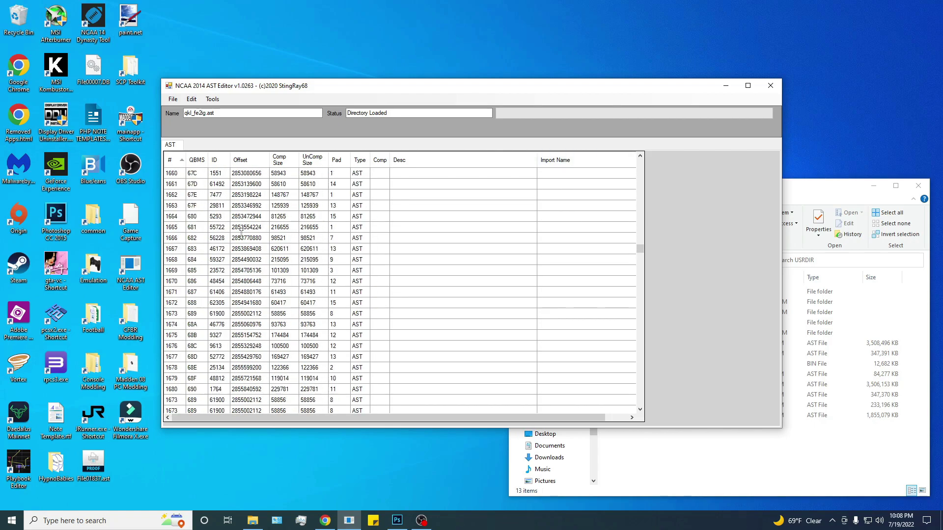
{"action": "scroll", "coordinate": [241, 234], "scroll_direction": "down", "scroll_amount": 20}
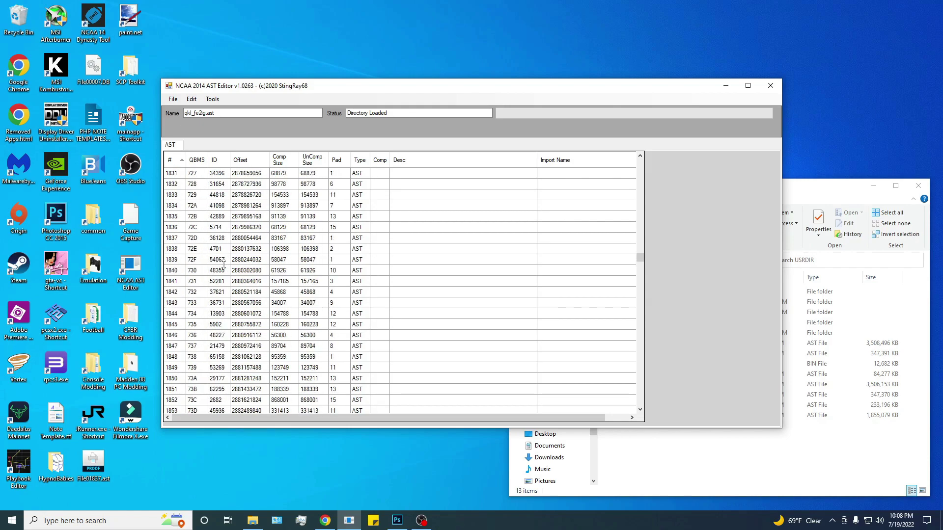
{"action": "scroll", "coordinate": [223, 264], "scroll_direction": "down", "scroll_amount": 1}
{"action": "right_click", "coordinate": [182, 205]}
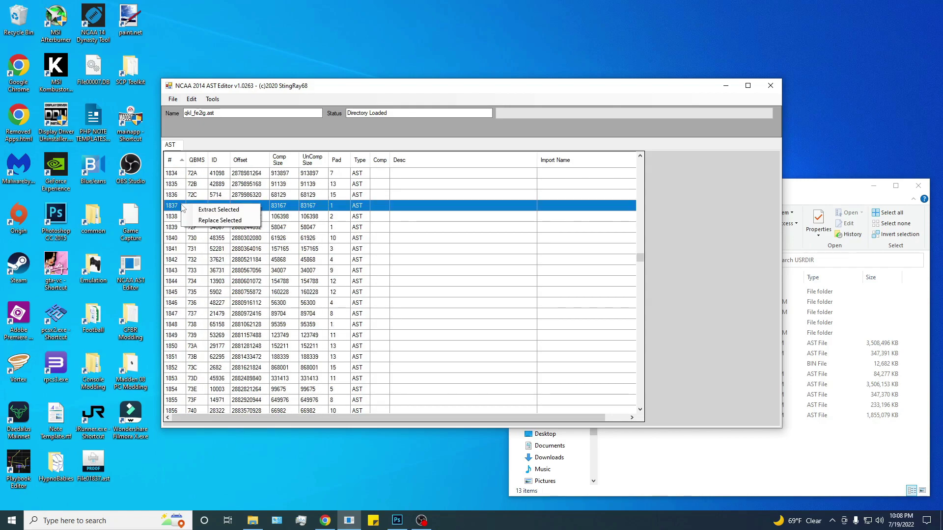
{"action": "left_click", "coordinate": [216, 220]}
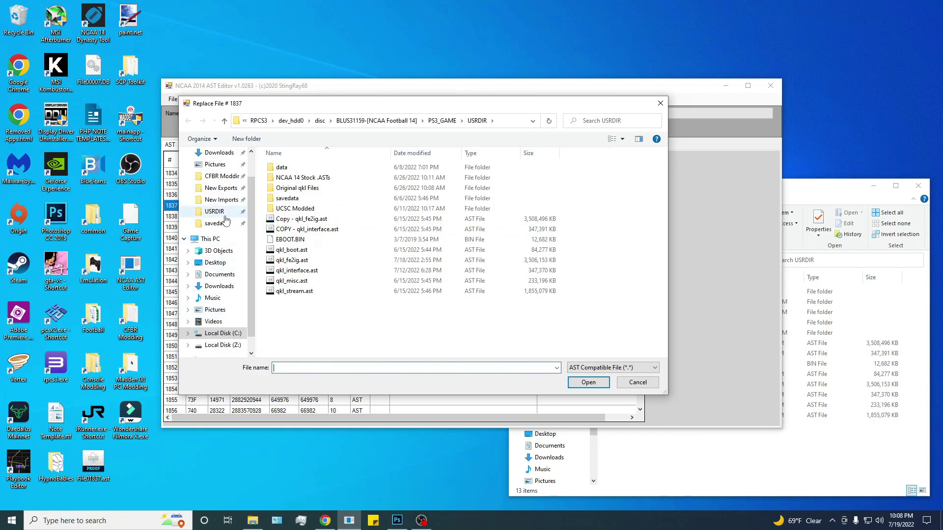
{"action": "scroll", "coordinate": [254, 300], "scroll_direction": "up", "scroll_amount": 2}
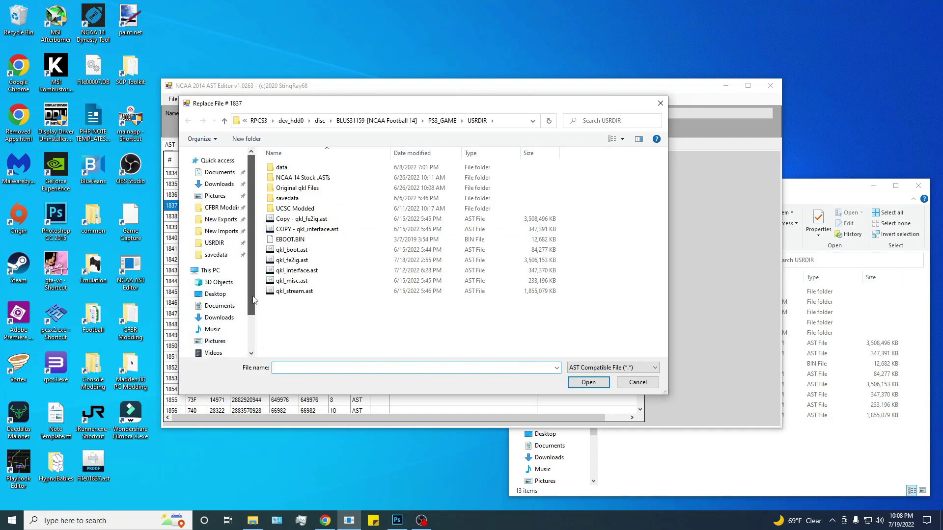
{"action": "left_click", "coordinate": [215, 294]}
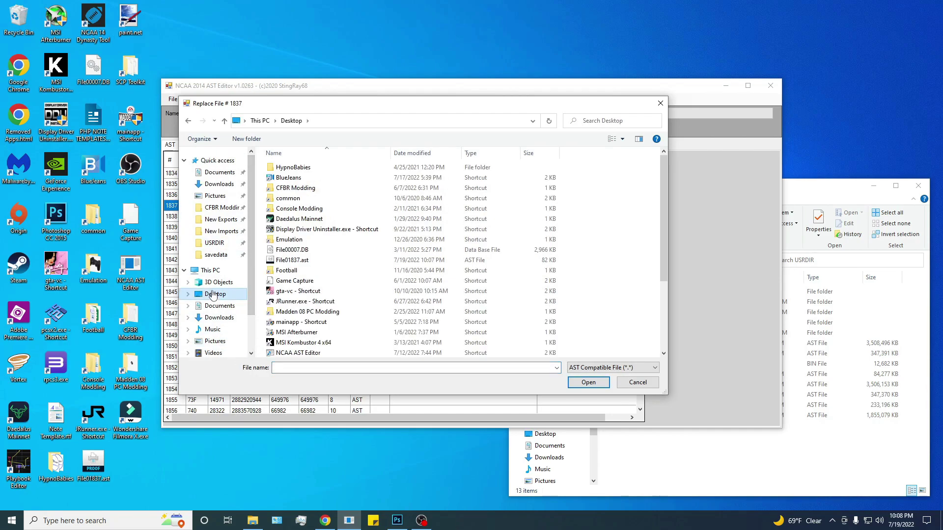
{"action": "left_click", "coordinate": [346, 261]}
{"action": "left_click", "coordinate": [589, 383]}
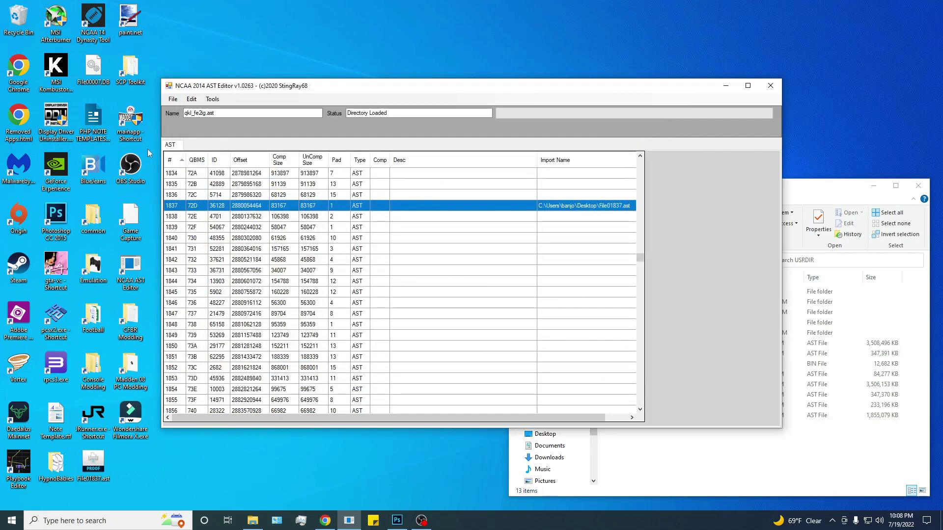
Step: Save the modified archive in USRDIR under the name 1qkl_fe2ig.ast, then close the editor
{"action": "left_click", "coordinate": [172, 100]}
{"action": "left_click", "coordinate": [189, 132]}
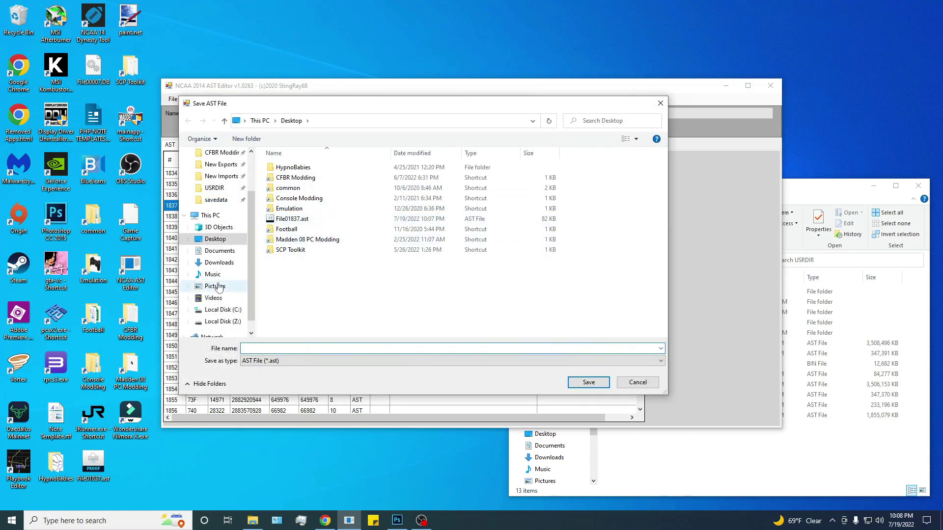
{"action": "left_click", "coordinate": [214, 188]}
{"action": "left_click", "coordinate": [294, 250]}
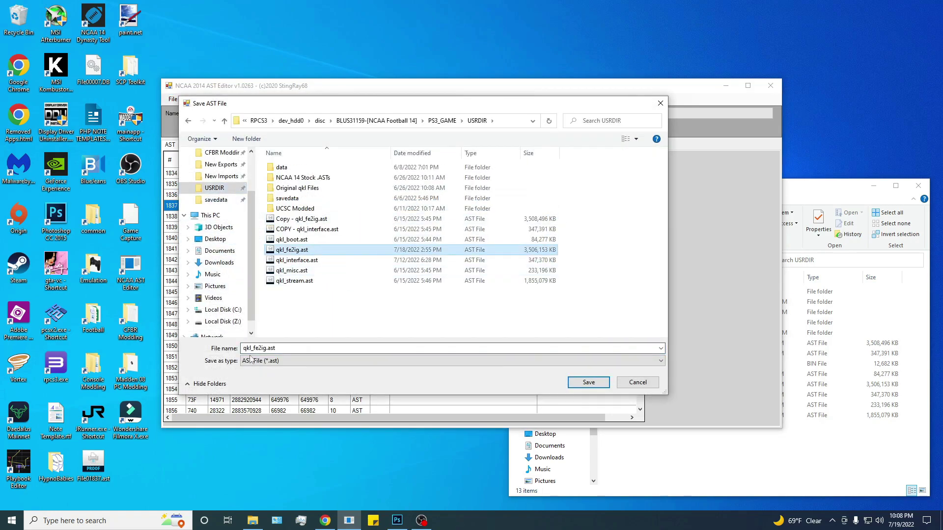
{"action": "left_click", "coordinate": [255, 348]}
{"action": "left_click", "coordinate": [244, 348]}
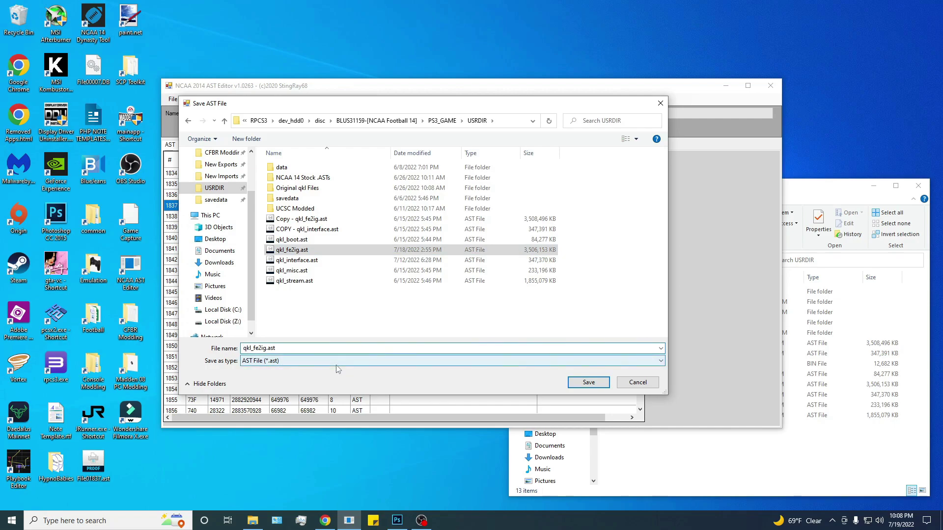
{"action": "left_click", "coordinate": [590, 385]}
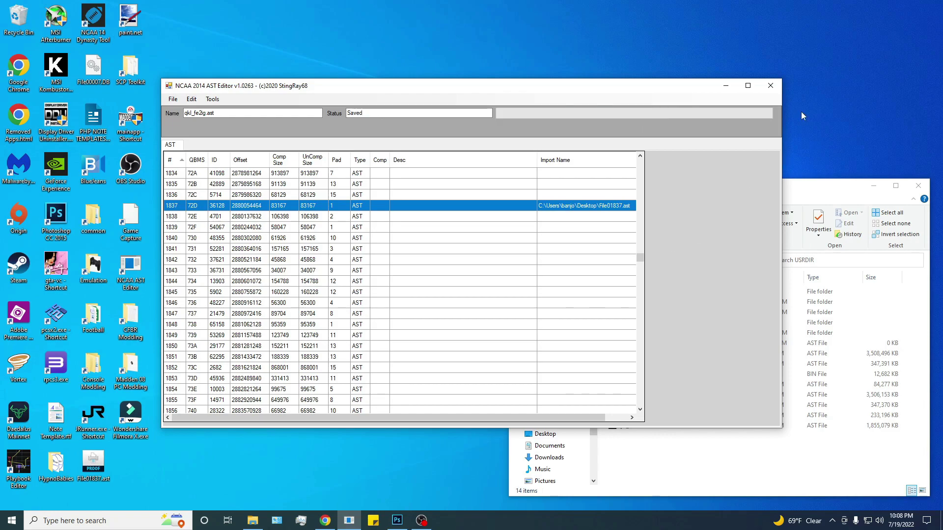
{"action": "left_click", "coordinate": [774, 87]}
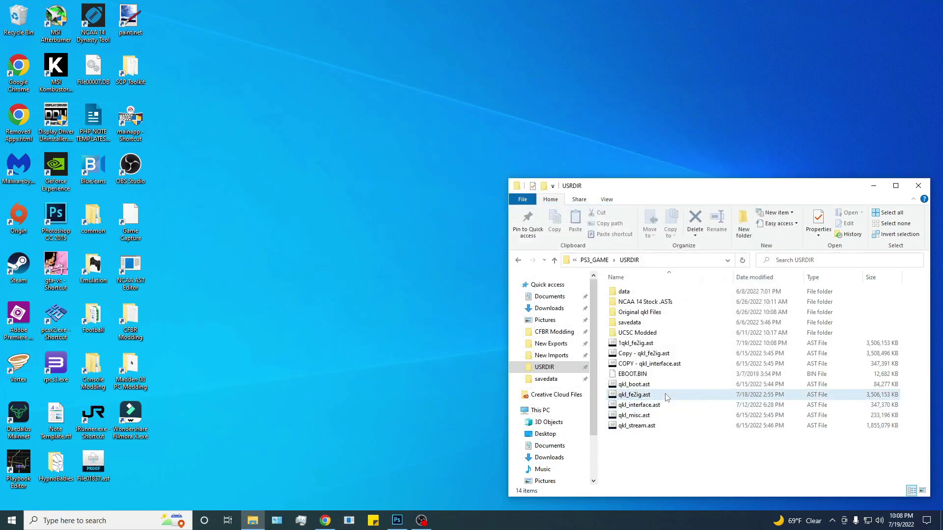
Step: Rename the original qkl_fe2ig.ast to GOODqkl_fe2ig.ast
{"action": "left_click", "coordinate": [640, 398]}
{"action": "left_click", "coordinate": [631, 399]}
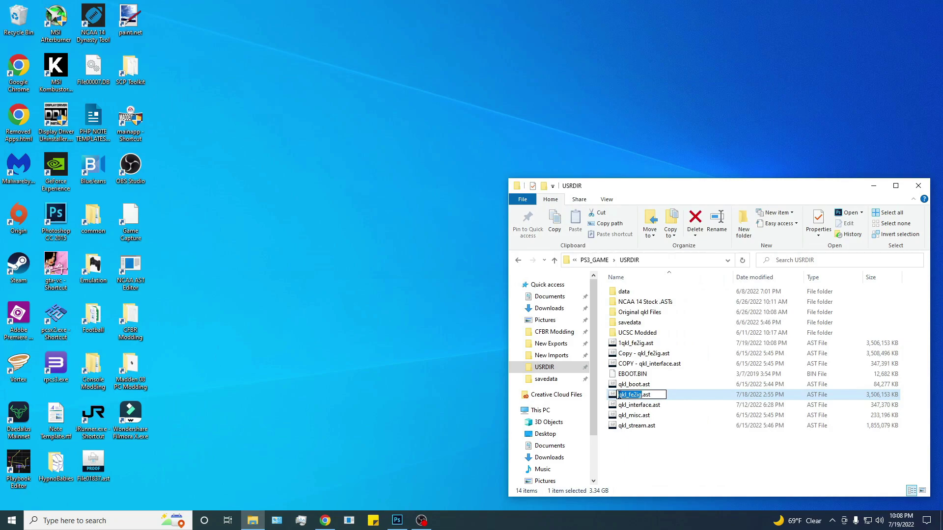
{"action": "left_click", "coordinate": [620, 396]}
{"action": "type", "text": "GOOD"}
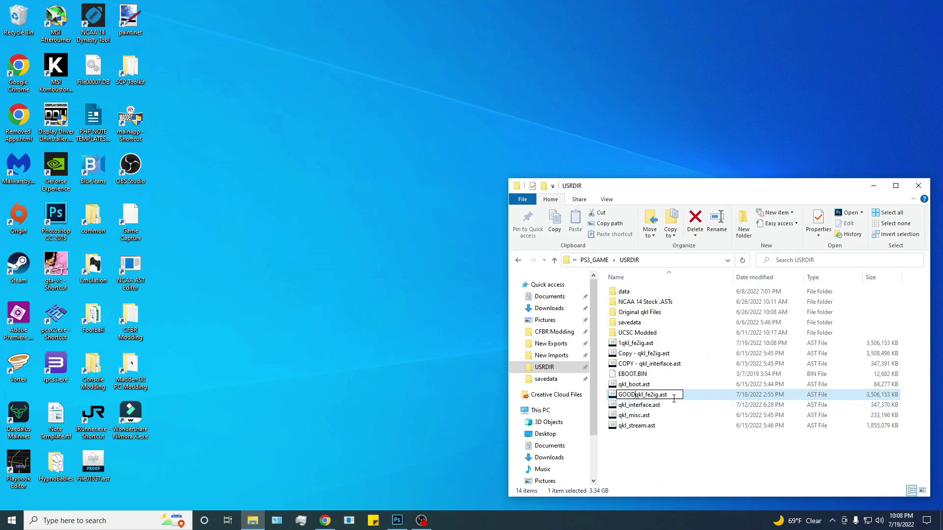
{"action": "key", "text": "Return"}
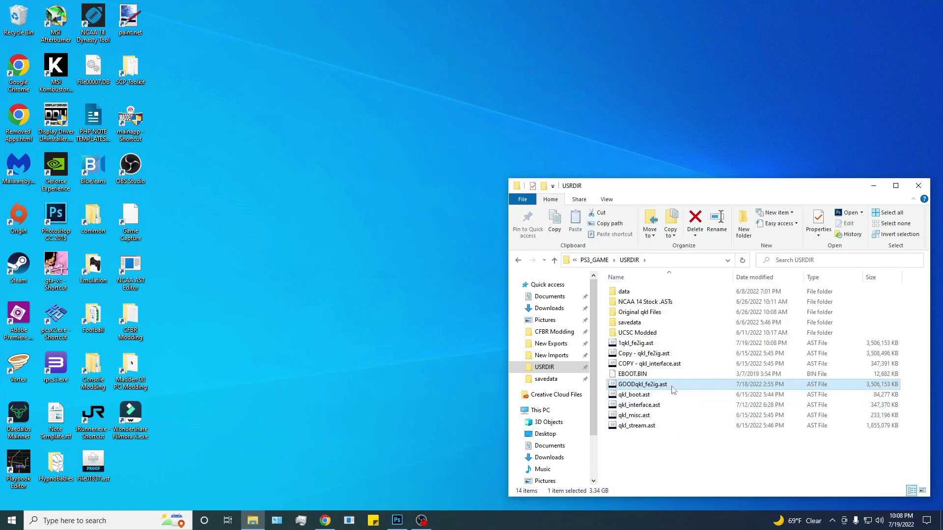
Step: Rename 1qkl_fe2ig.ast to qkl_fe2ig.ast and launch RPCS3 from the desktop
{"action": "left_click", "coordinate": [623, 346]}
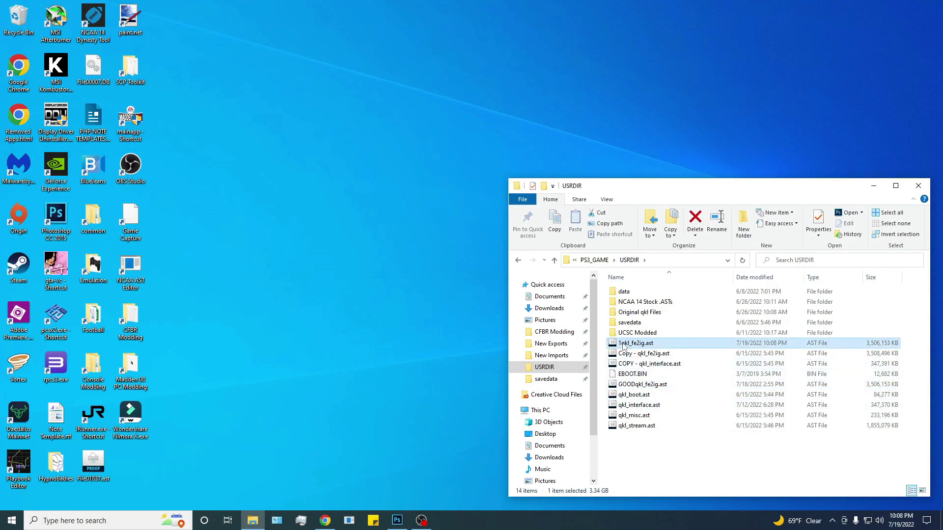
{"action": "left_click", "coordinate": [624, 346]}
{"action": "left_click", "coordinate": [623, 346]}
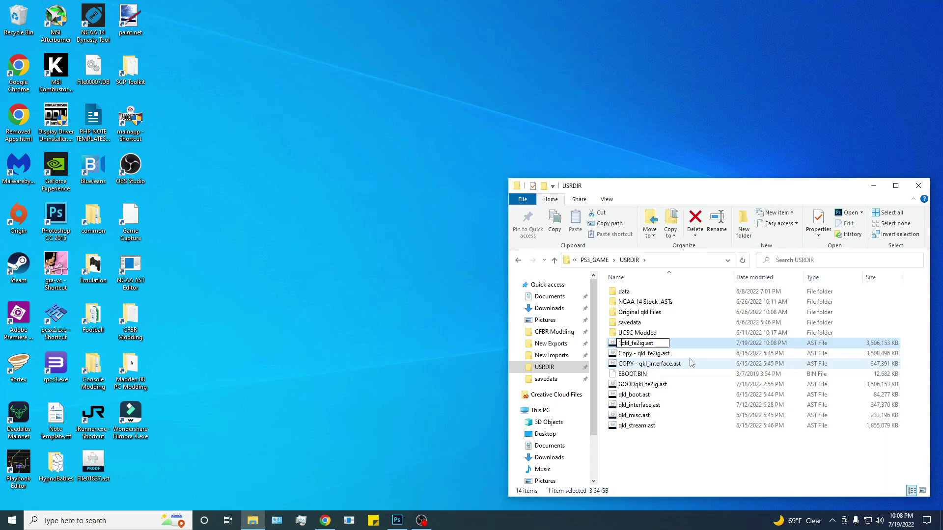
{"action": "key", "text": "BackSpace"}
{"action": "key", "text": "Return"}
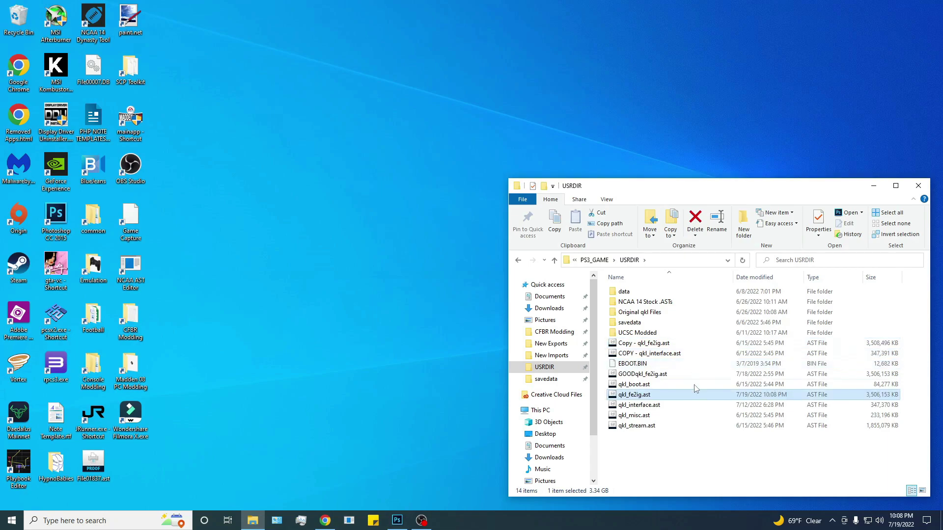
{"action": "left_click", "coordinate": [683, 467]}
{"action": "double_click", "coordinate": [57, 369]}
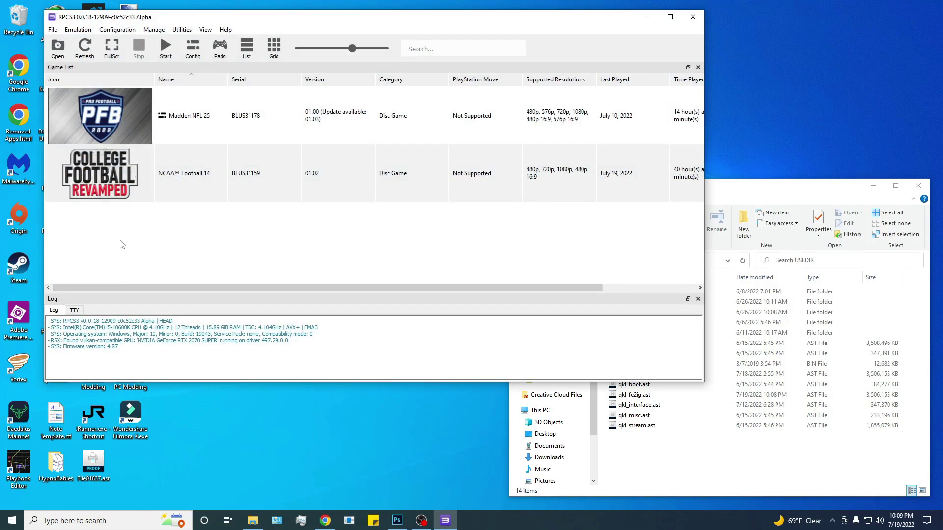
Step: Boot NCAA Football 14 in RPCS3 and pick Exhibition mode
{"action": "left_click", "coordinate": [129, 186]}
{"action": "left_click", "coordinate": [167, 50]}
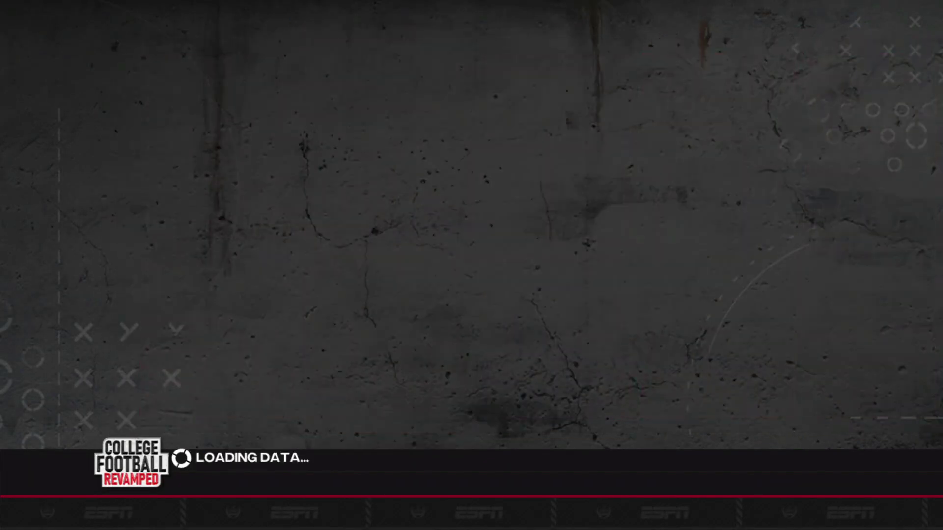
{"action": "key", "text": "Return"}
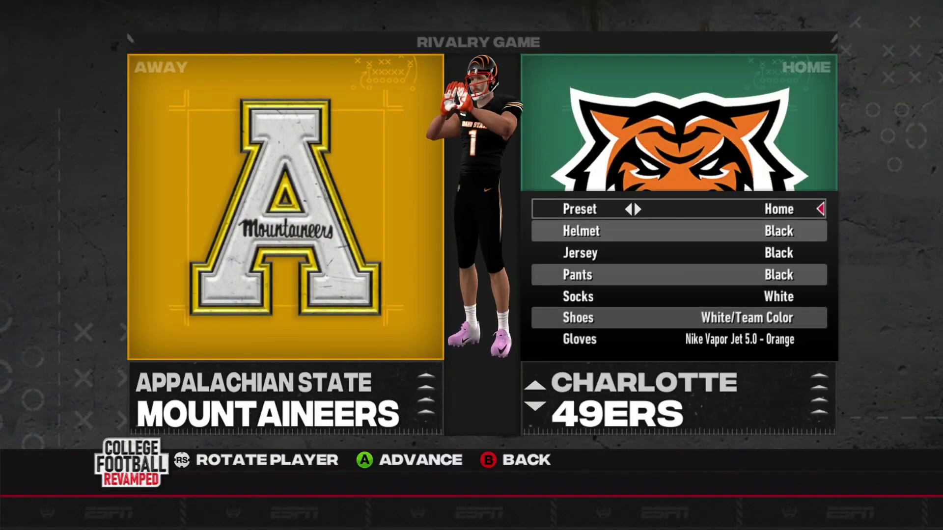